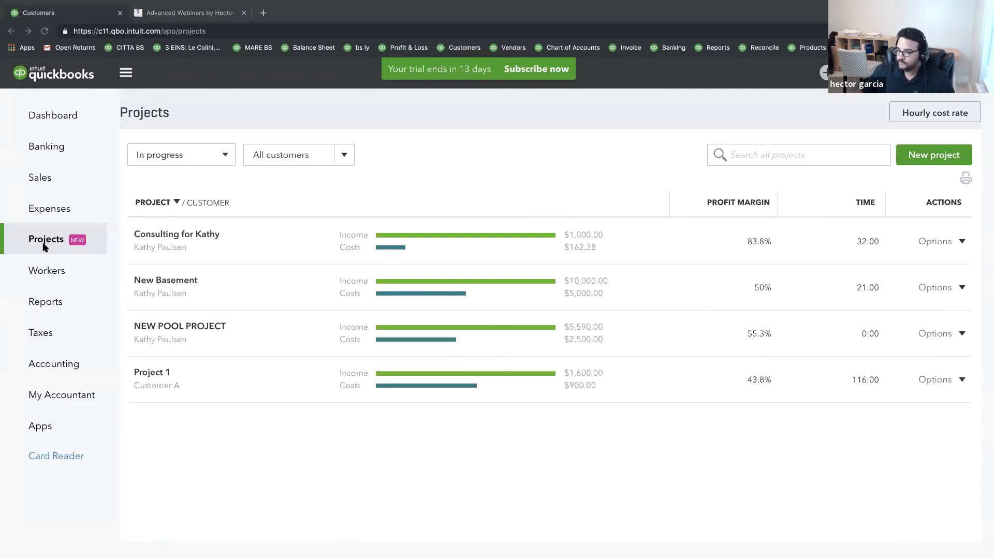
Step: Open the advanced section of the company's account settings
{"action": "left_click", "coordinate": [880, 72]}
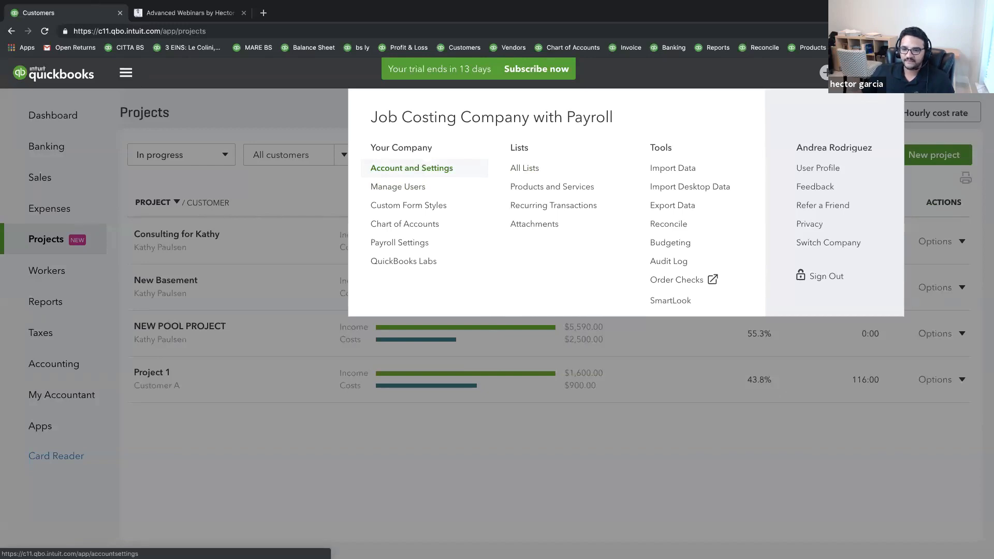
{"action": "left_click", "coordinate": [419, 169]}
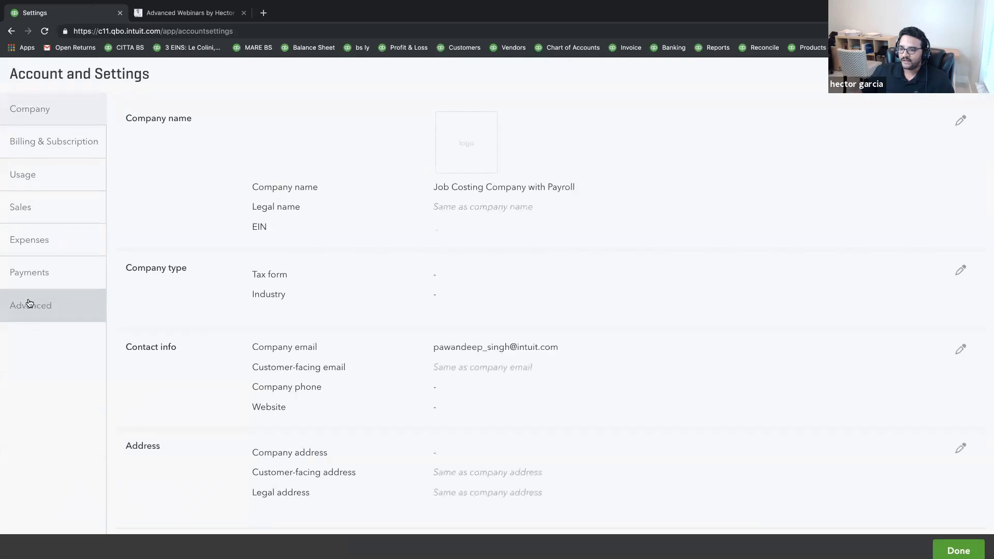
{"action": "left_click", "coordinate": [30, 305]}
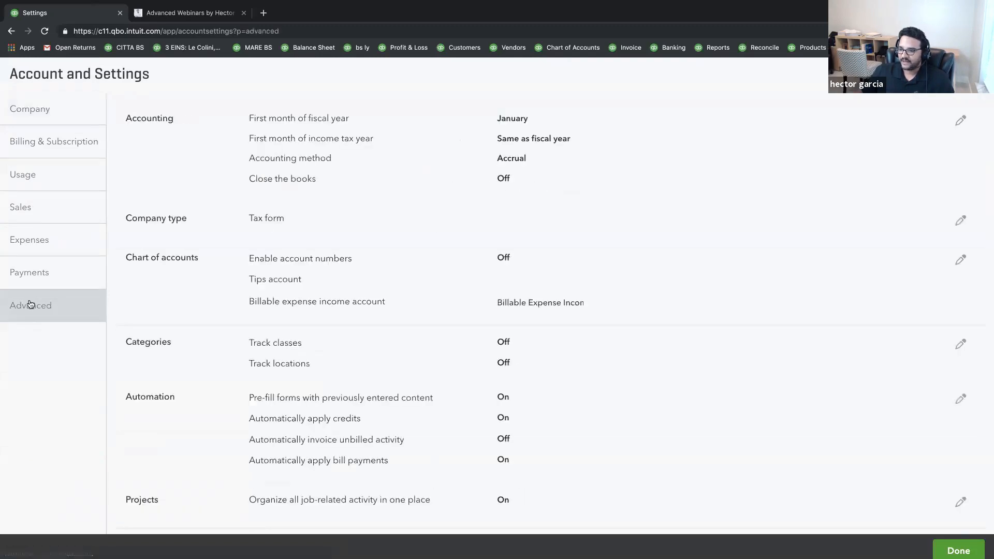
Step: Toggle the Projects option to organize all job-related activity off and back on, save it, and leave the settings
{"action": "scroll", "coordinate": [328, 357], "scroll_direction": "down", "scroll_amount": 5}
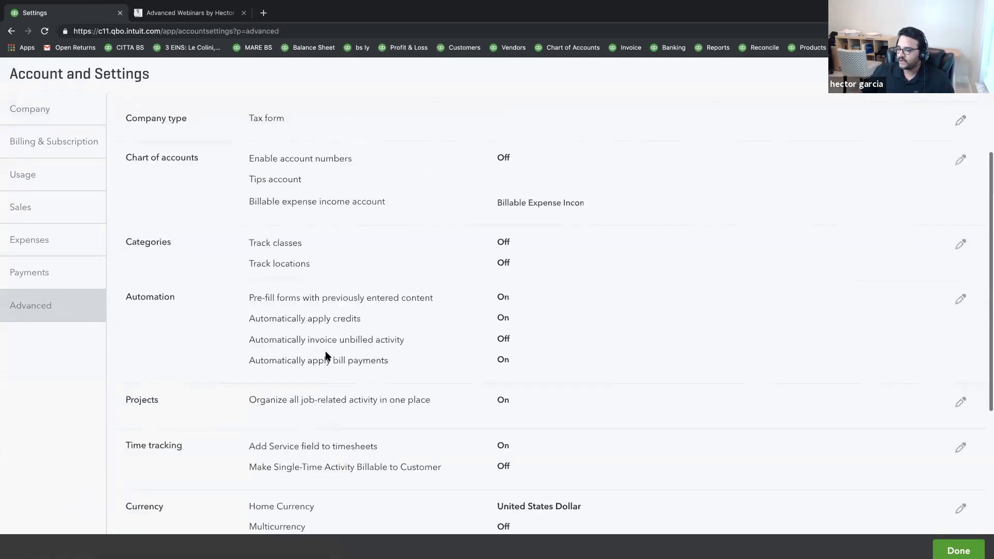
{"action": "scroll", "coordinate": [327, 356], "scroll_direction": "down", "scroll_amount": 1}
{"action": "left_click", "coordinate": [157, 228]}
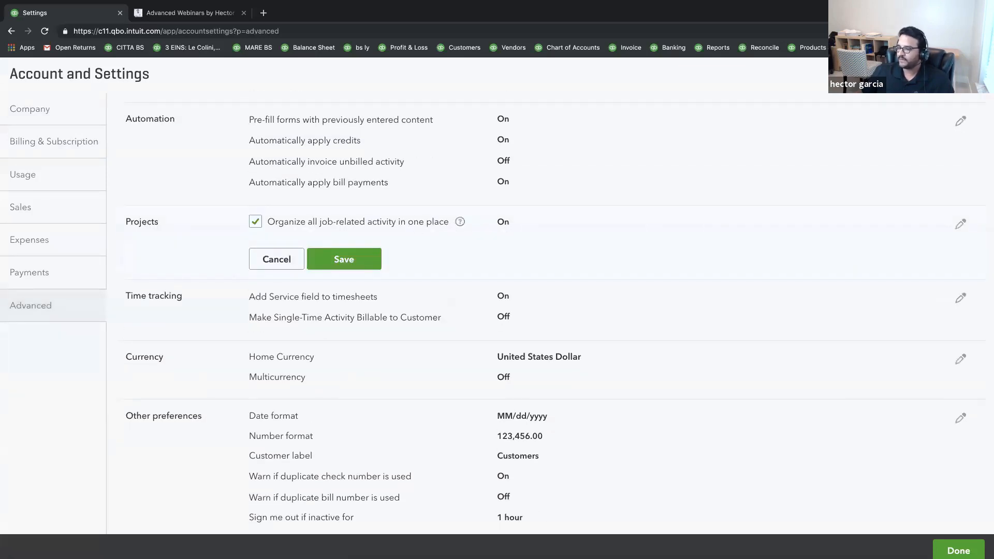
{"action": "left_click", "coordinate": [255, 223]}
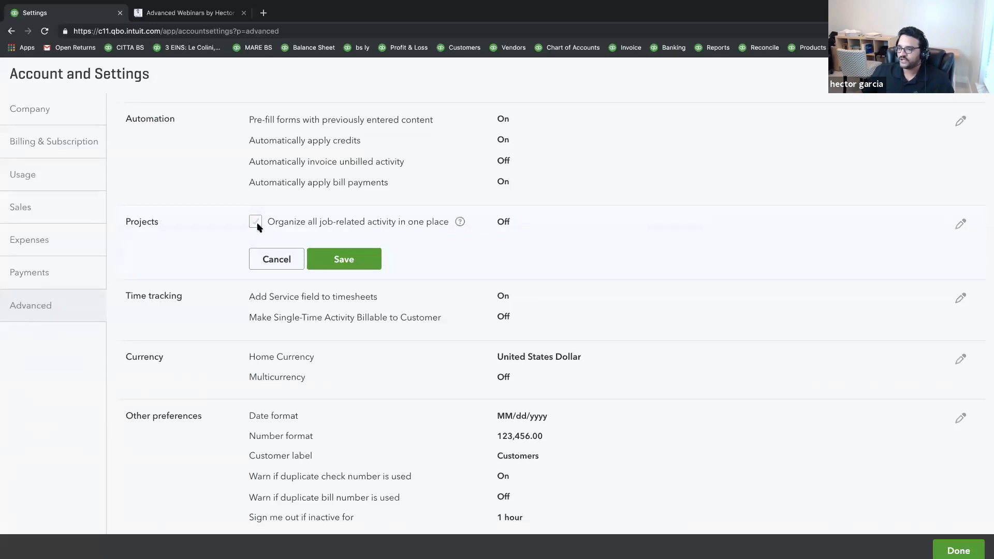
{"action": "left_click", "coordinate": [256, 223]}
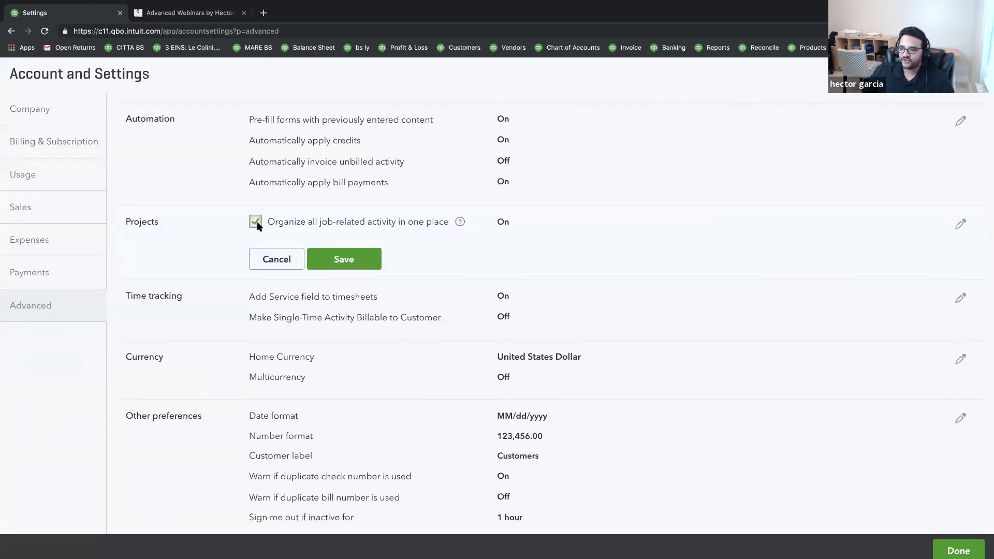
{"action": "left_click", "coordinate": [352, 261]}
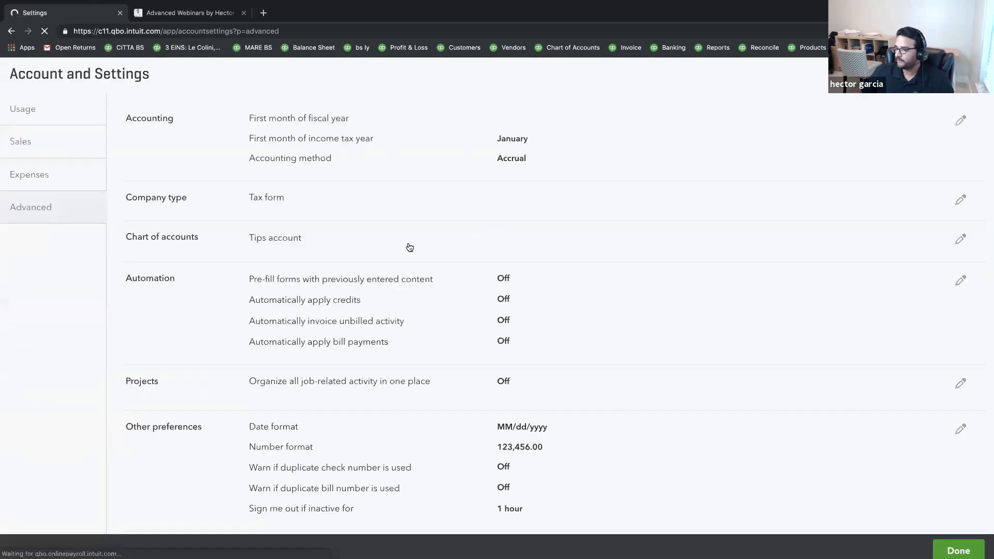
{"action": "key", "text": "Escape"}
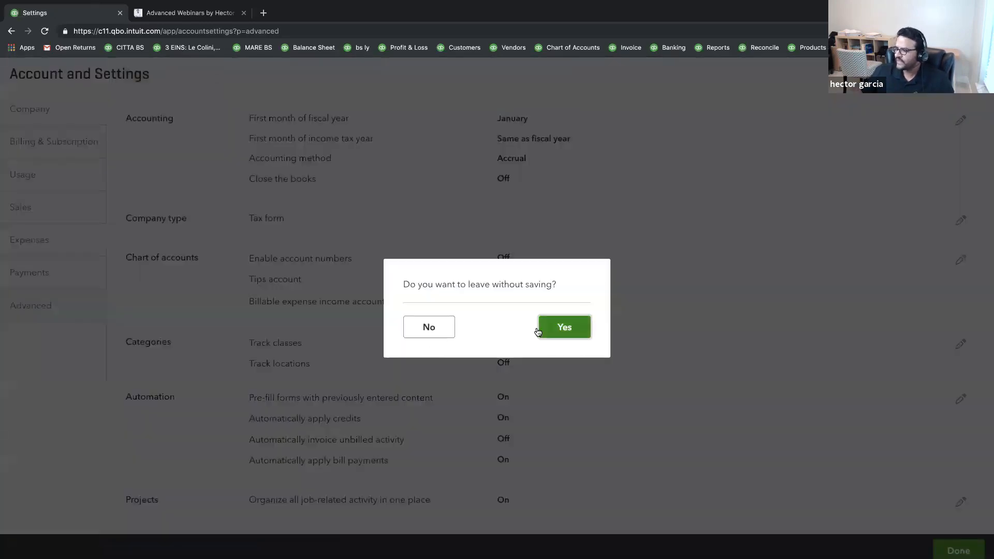
{"action": "left_click", "coordinate": [558, 329]}
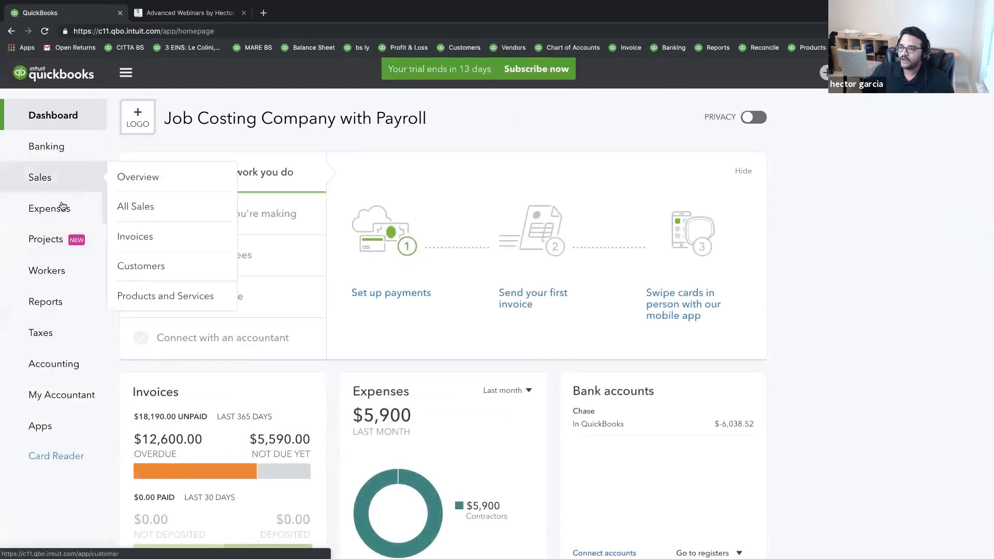
Step: Open the customer list from the sales area
{"action": "mouse_move", "coordinate": [47, 150]}
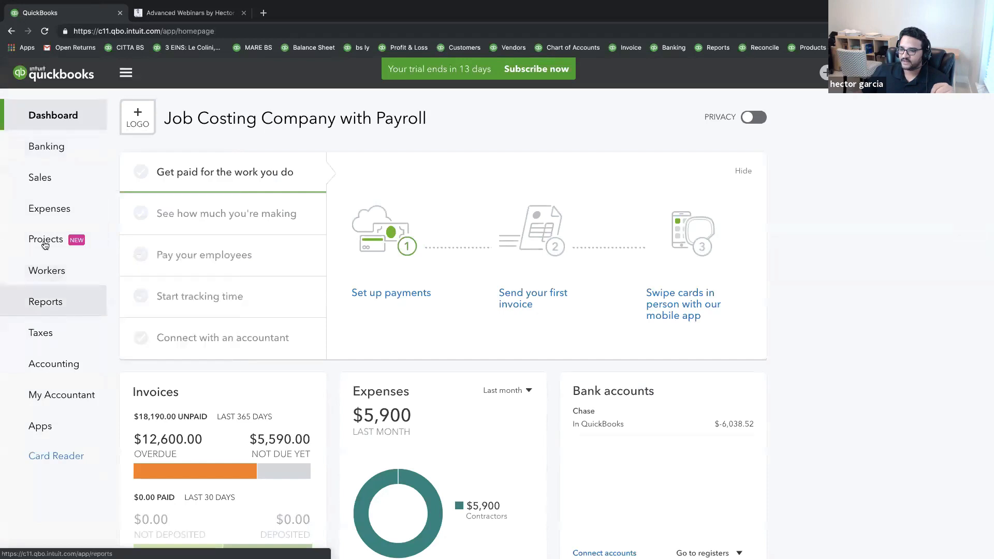
{"action": "mouse_move", "coordinate": [45, 181]}
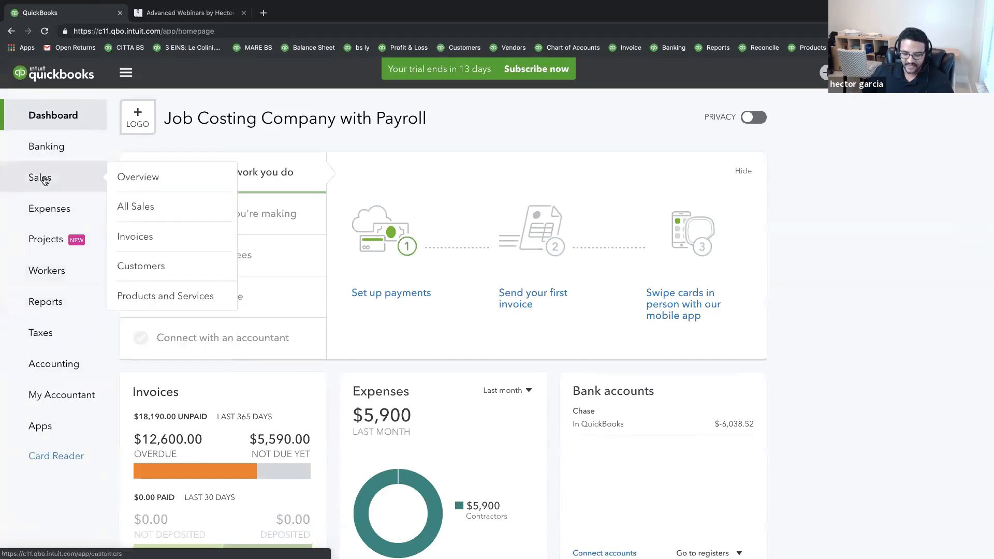
{"action": "left_click", "coordinate": [155, 266]}
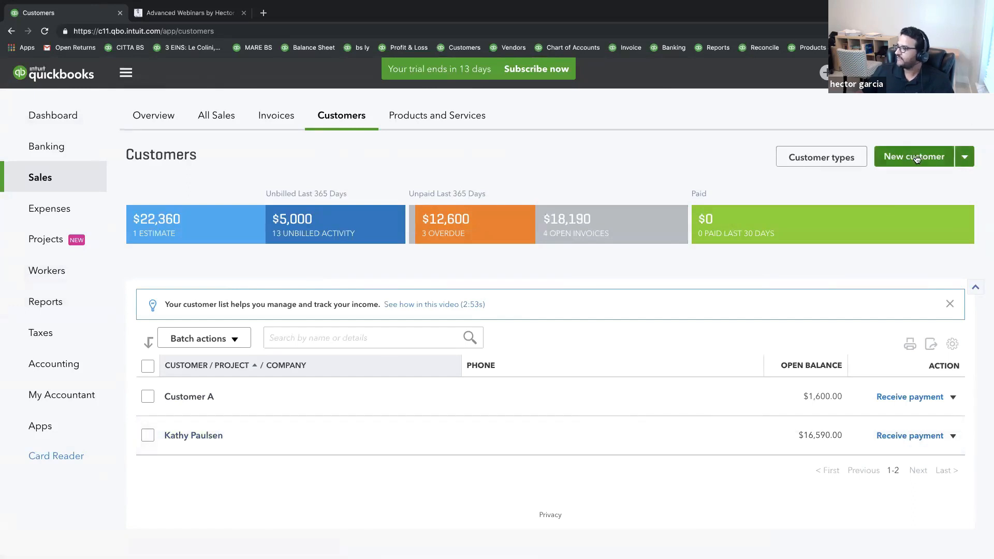
Step: Start a new customer record with the company name Subcustomer A
{"action": "left_click", "coordinate": [965, 159]}
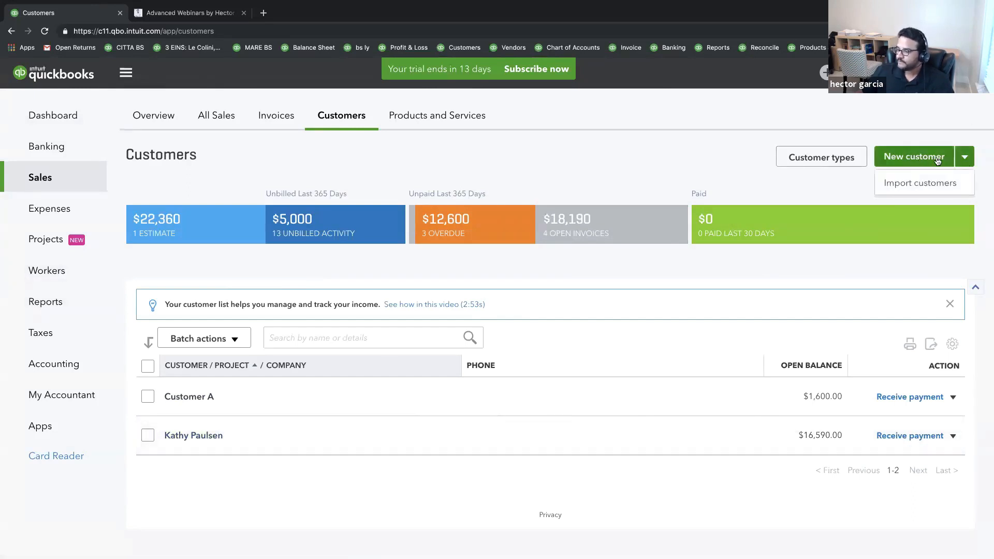
{"action": "left_click", "coordinate": [914, 157]}
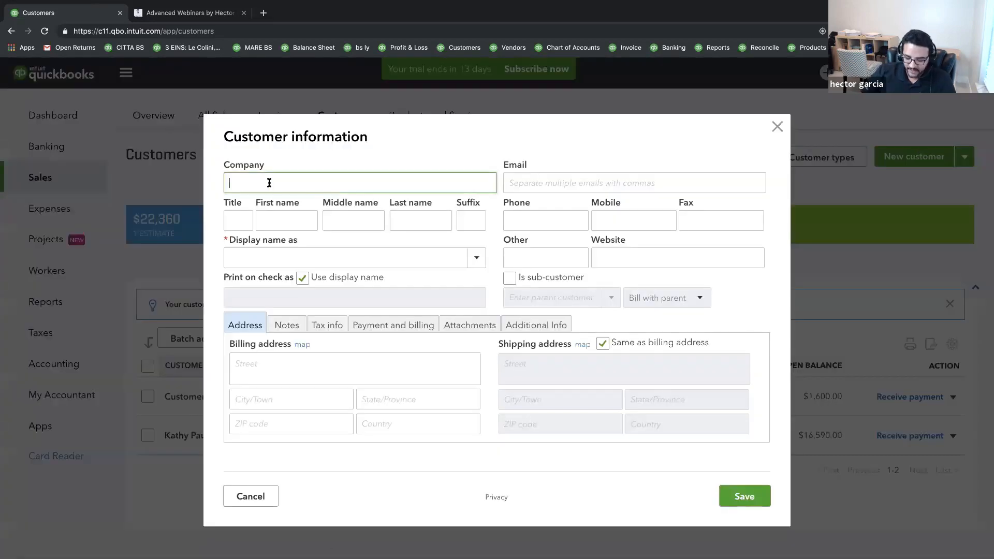
{"action": "type", "text": "S"}
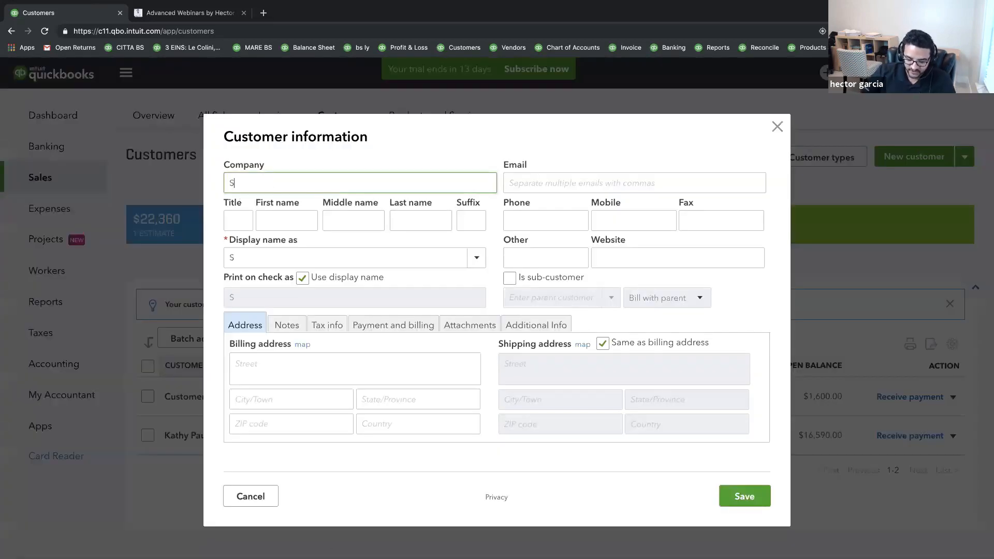
{"action": "type", "text": "ubcus"}
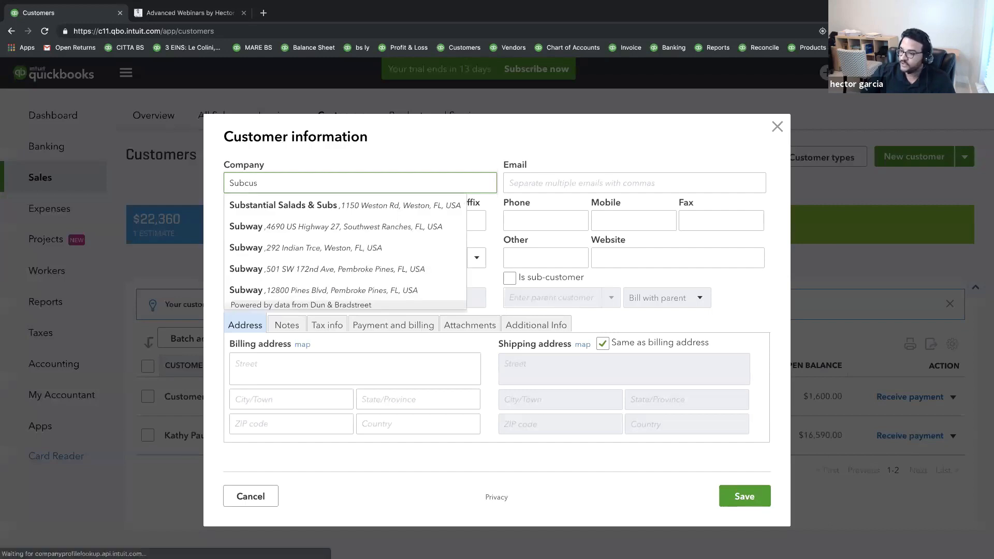
{"action": "type", "text": "tomer A"}
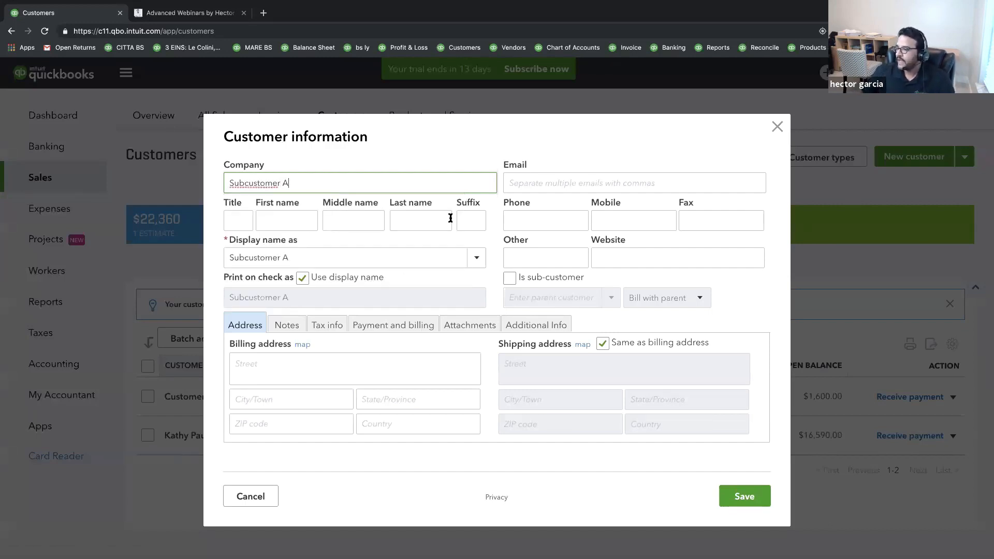
Step: Mark the record as a sub-customer and choose the existing customer listed below Customer A as its parent
{"action": "left_click", "coordinate": [513, 283]}
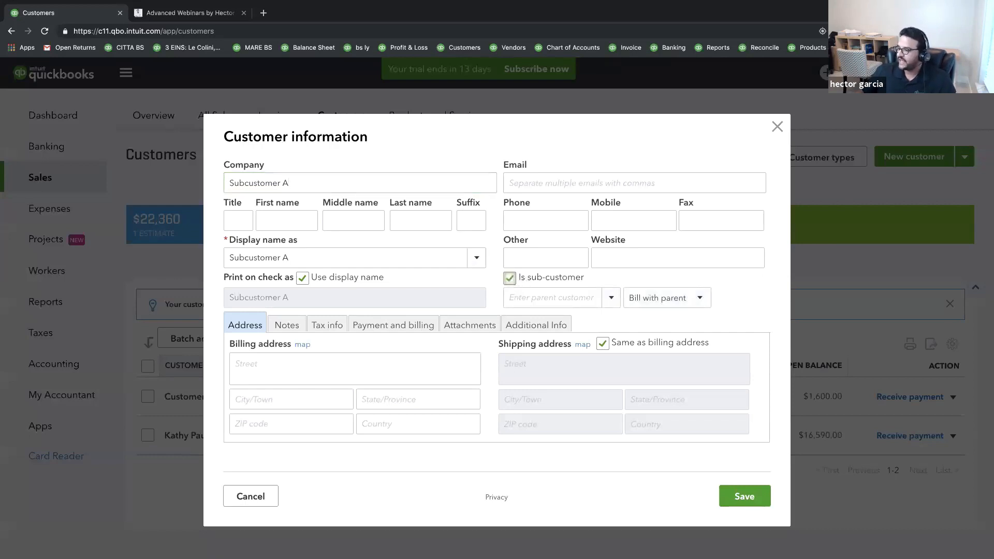
{"action": "left_click", "coordinate": [612, 298]}
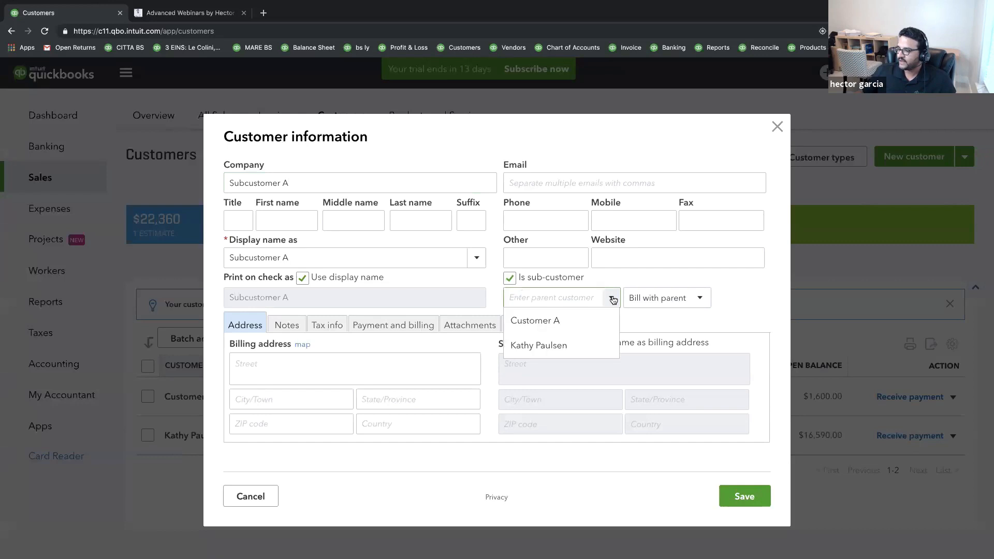
{"action": "left_click", "coordinate": [543, 346]}
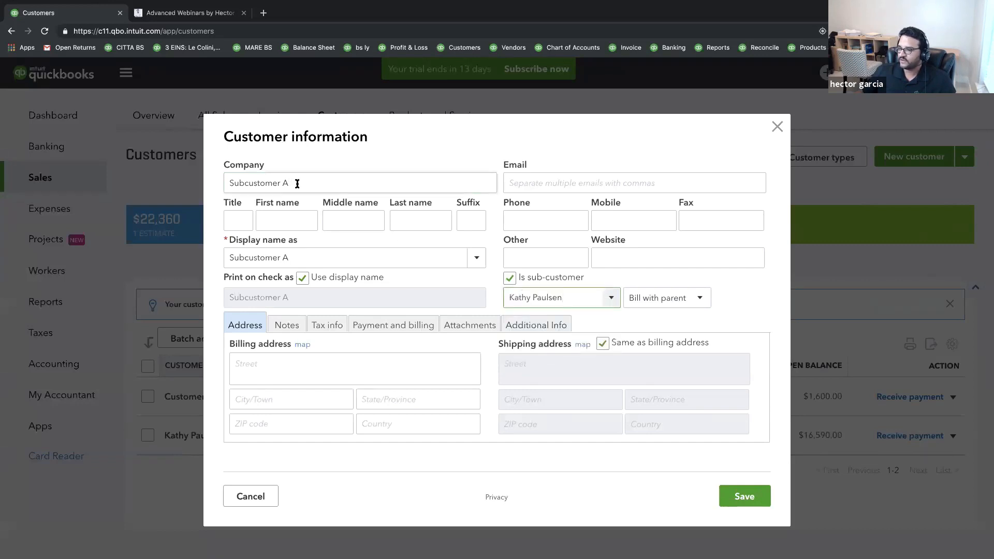
Step: Examine the sub-customer's company name, its parent customer and the available billing choices
{"action": "left_click_drag", "start_coordinate": [298, 184], "coordinate": [209, 182]}
{"action": "left_click", "coordinate": [581, 296]}
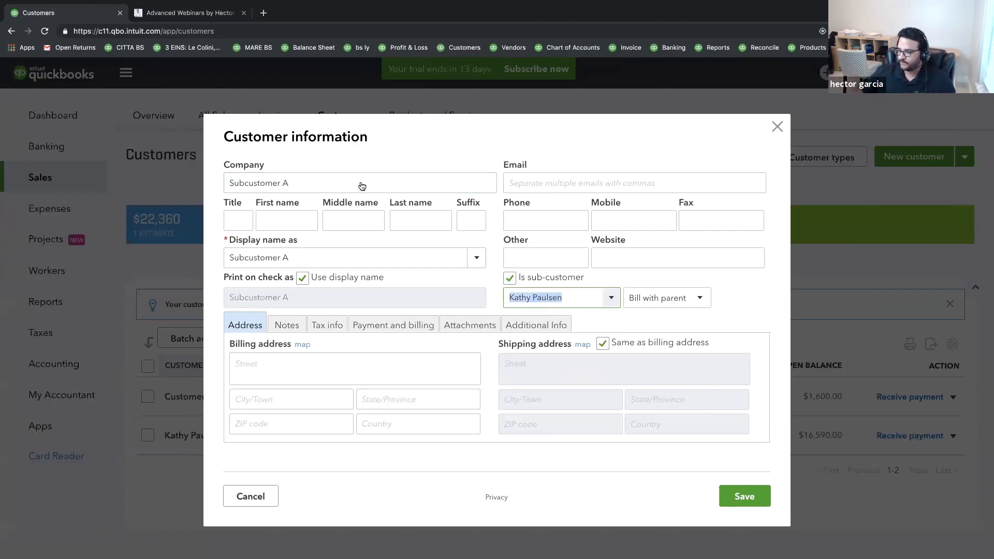
{"action": "left_click", "coordinate": [700, 299]}
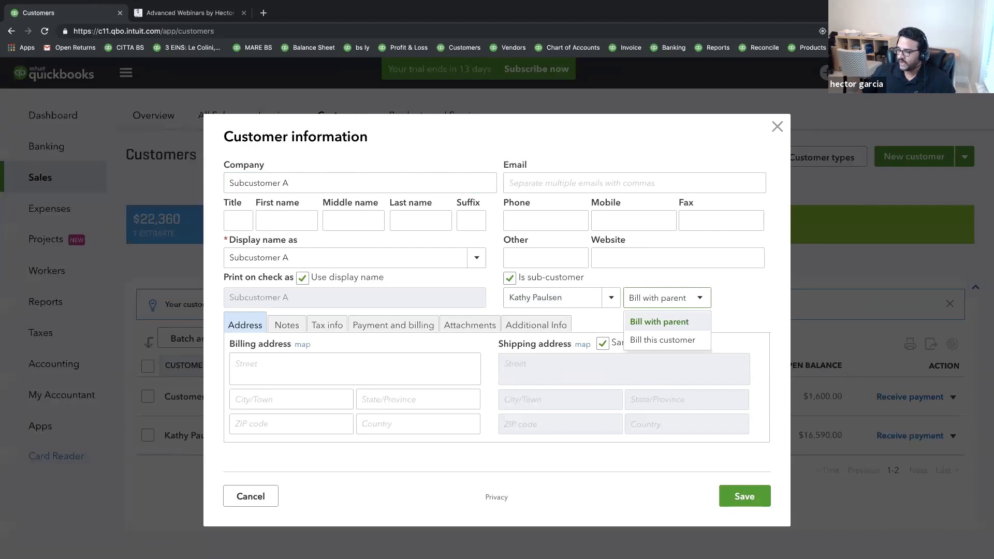
{"action": "left_click", "coordinate": [689, 303]}
{"action": "left_click", "coordinate": [673, 300]}
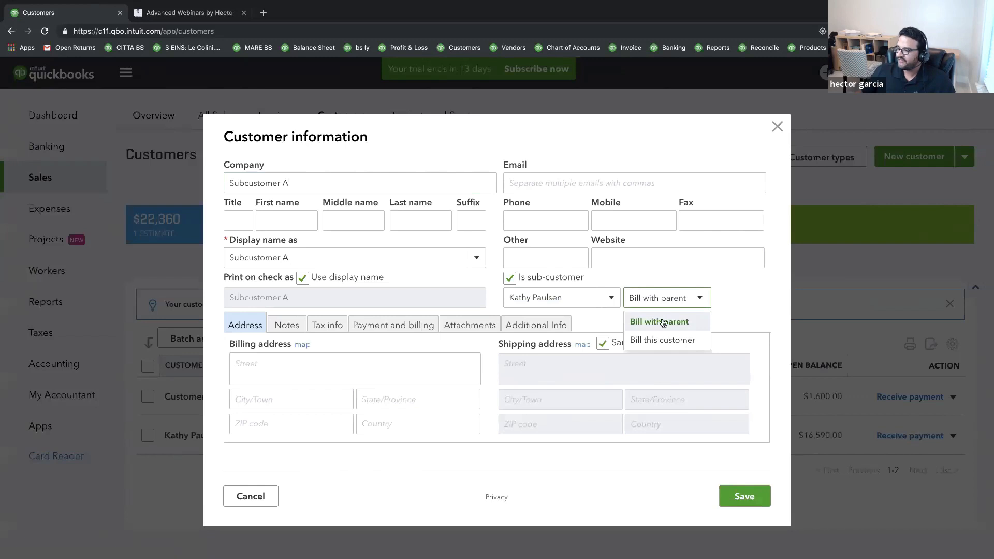
{"action": "left_click_drag", "start_coordinate": [579, 297], "coordinate": [505, 297]}
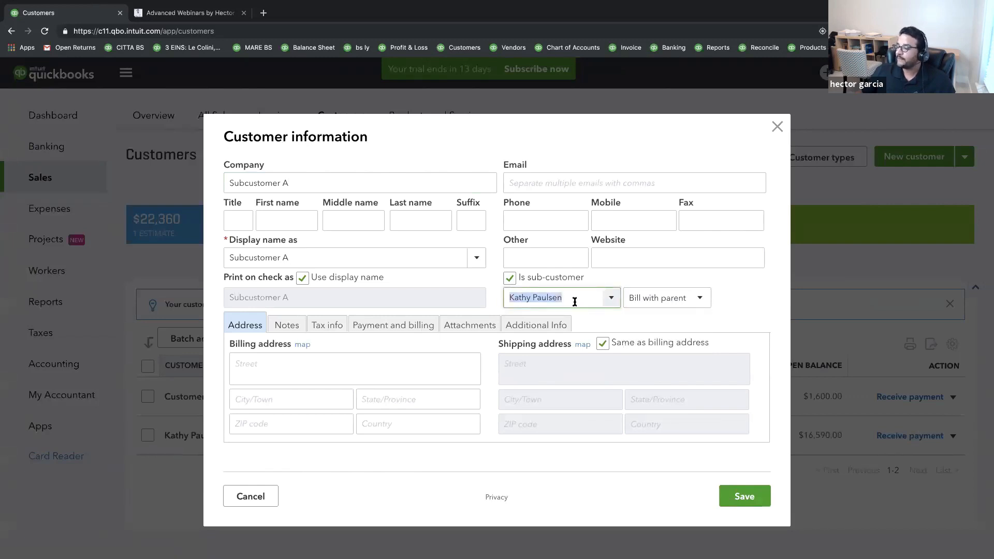
{"action": "left_click_drag", "start_coordinate": [302, 182], "coordinate": [218, 180]}
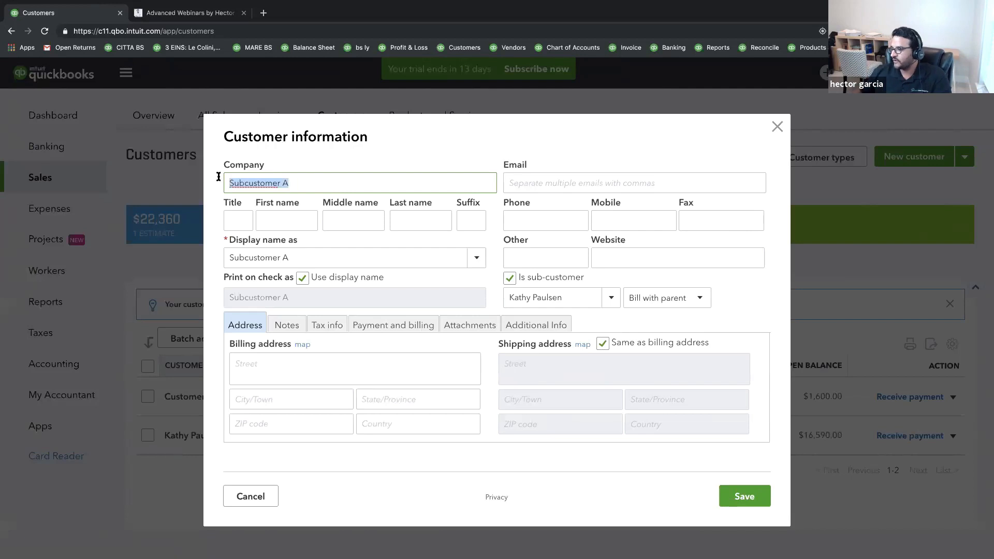
{"action": "left_click", "coordinate": [687, 301]}
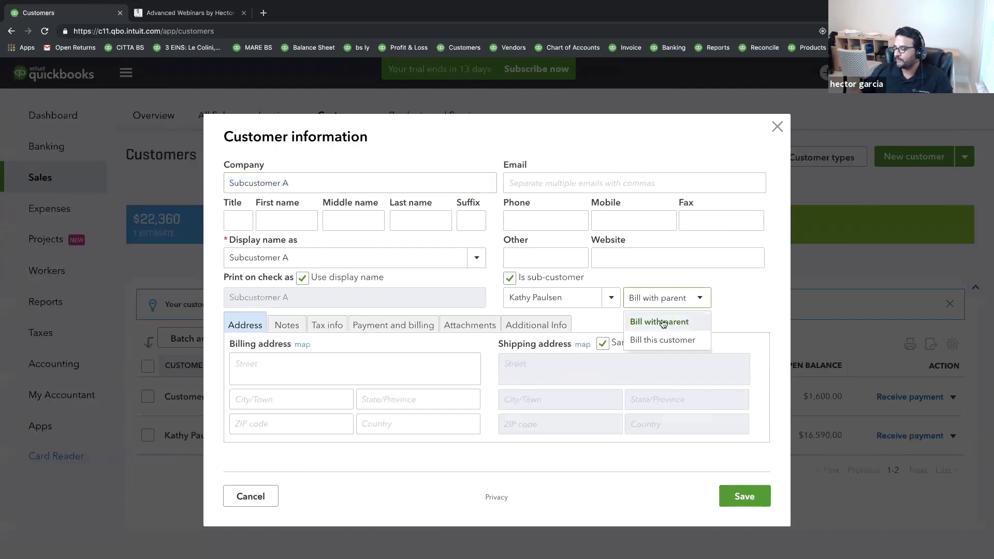
{"action": "left_click", "coordinate": [730, 293]}
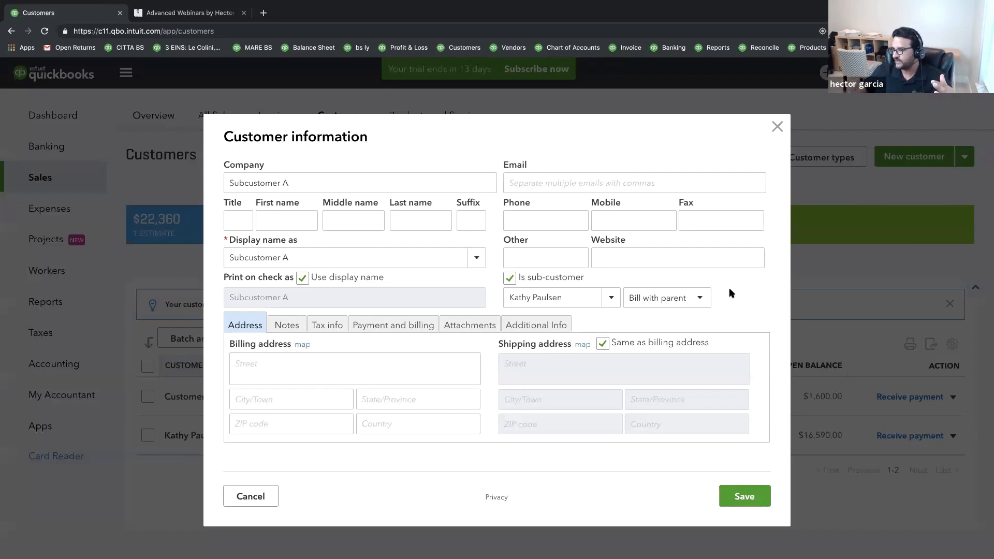
Step: Try the Bill this customer option, set the billing back to Bill with parent, and save the sub-customer
{"action": "left_click", "coordinate": [671, 294]}
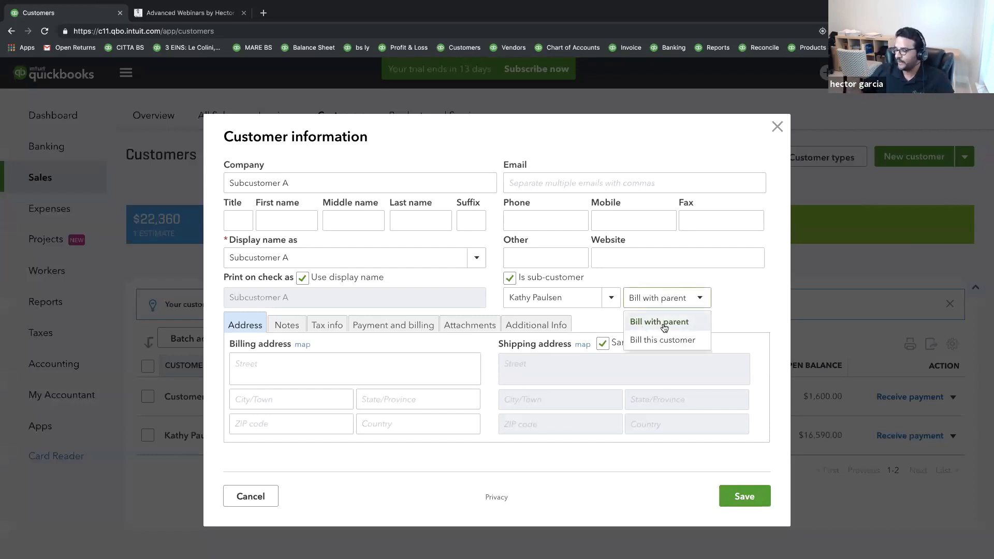
{"action": "left_click", "coordinate": [660, 340]}
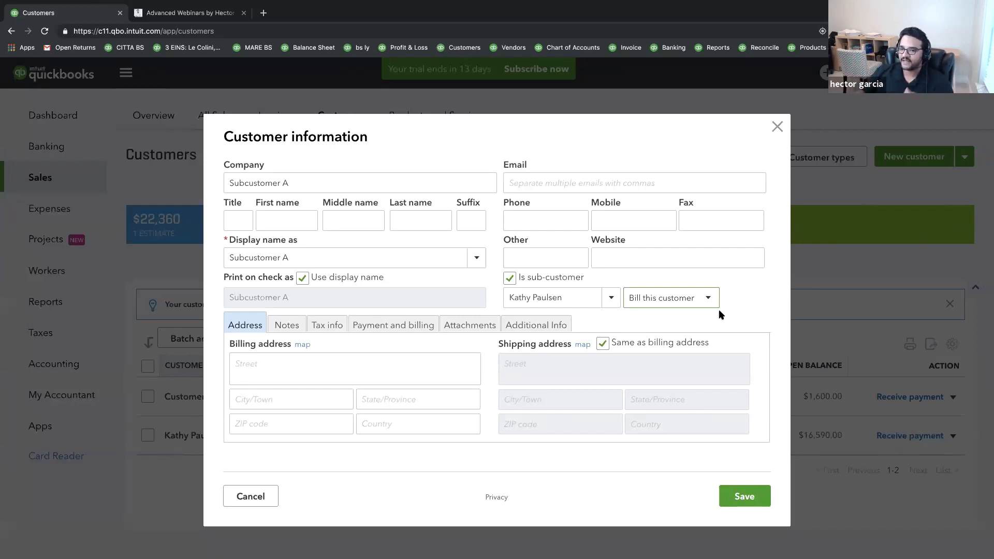
{"action": "left_click", "coordinate": [707, 302]}
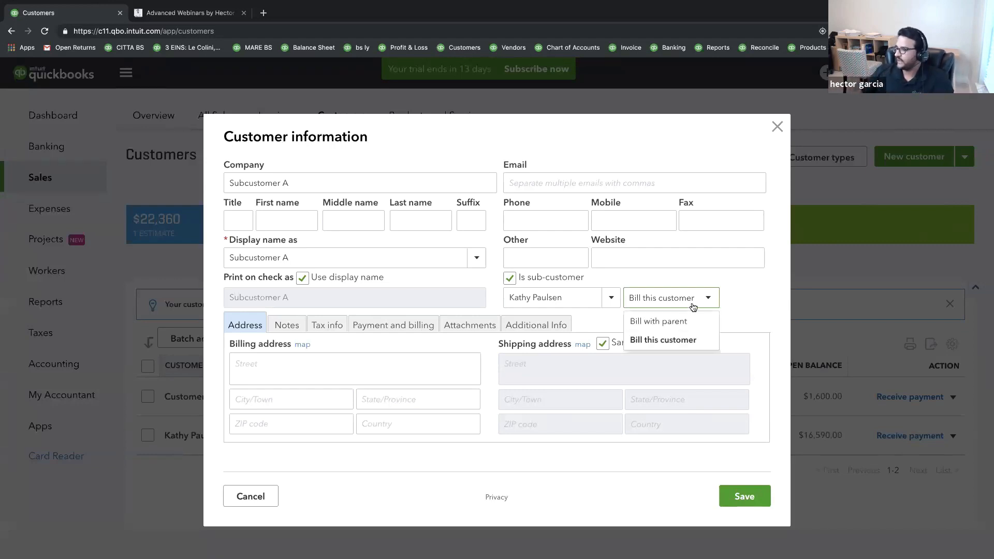
{"action": "left_click", "coordinate": [665, 322]}
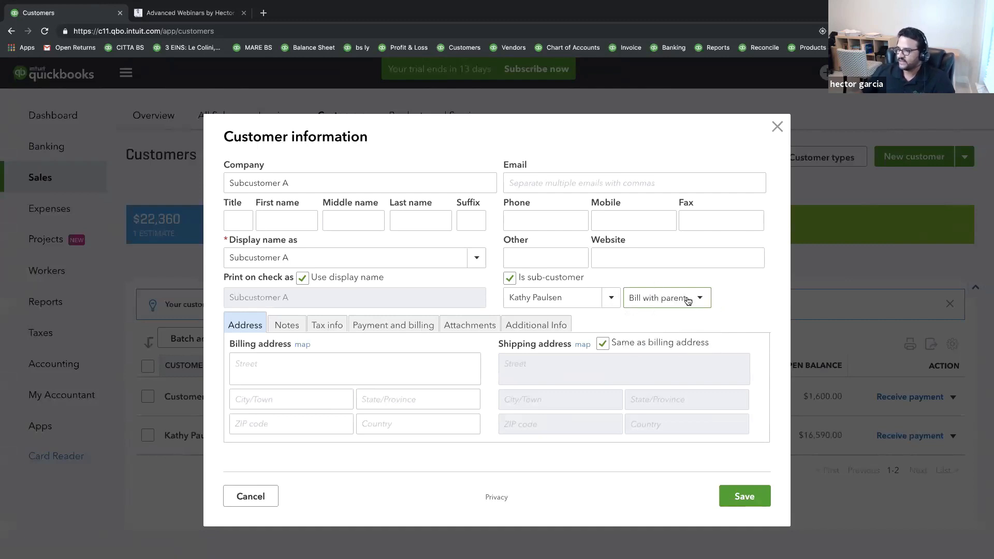
{"action": "left_click", "coordinate": [752, 499]}
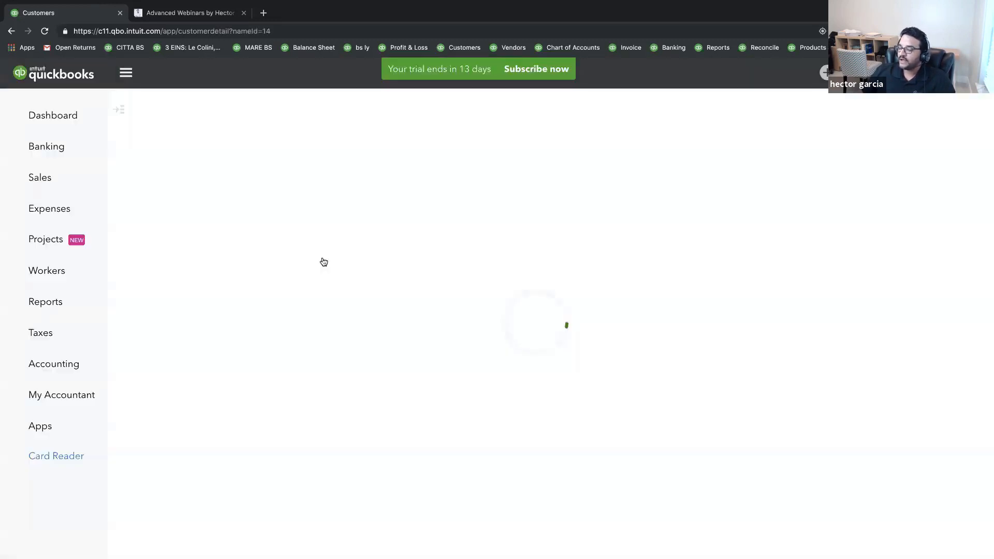
Step: Show the customer list beside the saved record and open the parent customer's transaction list
{"action": "left_click", "coordinate": [122, 113]}
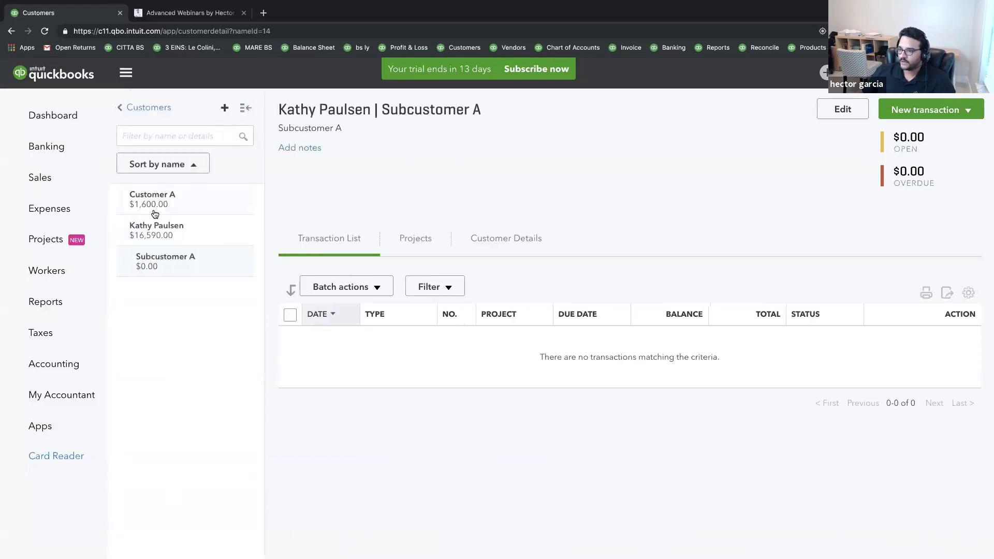
{"action": "left_click", "coordinate": [157, 228]}
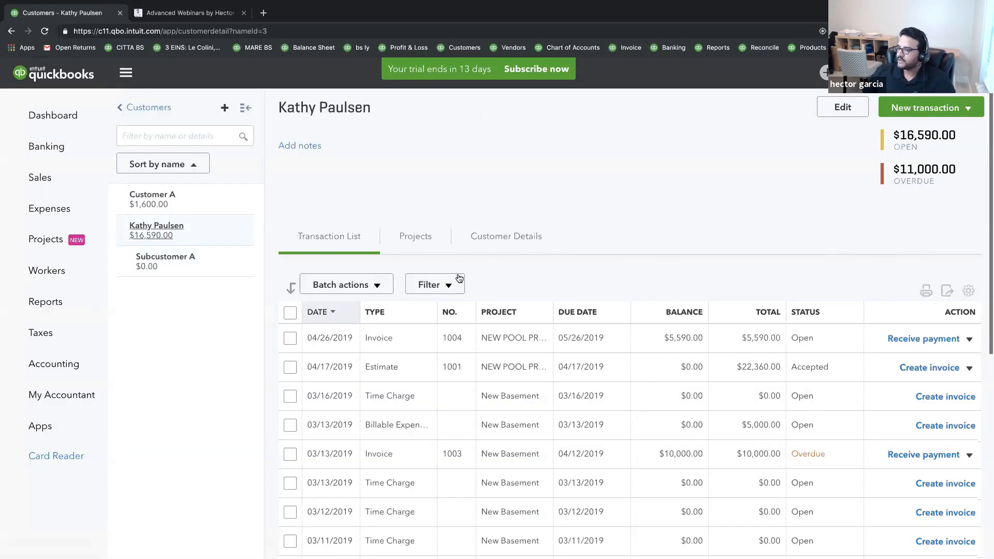
Step: Check the sub-customer's entry in the customer list, and start a new project named Subcustomer A
{"action": "left_click", "coordinate": [120, 110]}
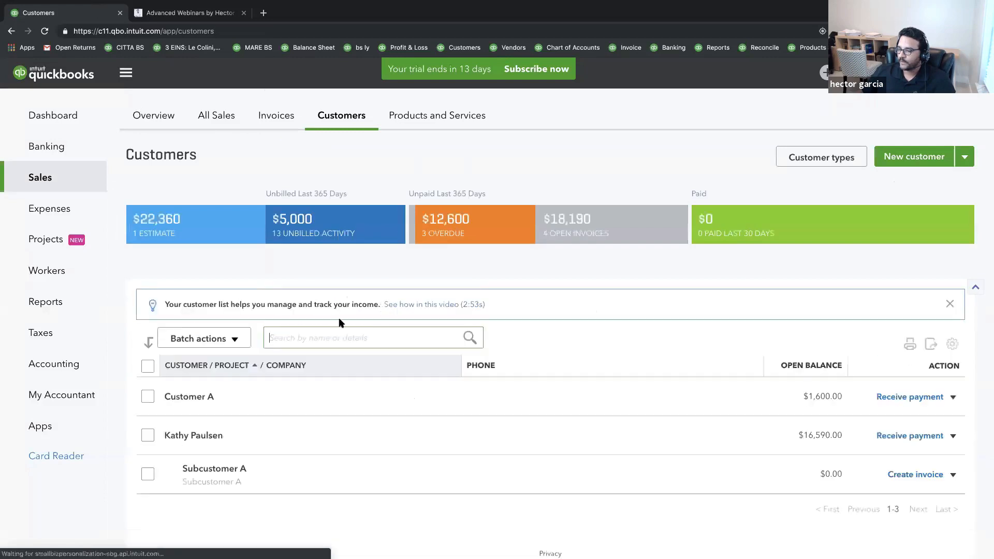
{"action": "scroll", "coordinate": [233, 453], "scroll_direction": "down", "scroll_amount": 1}
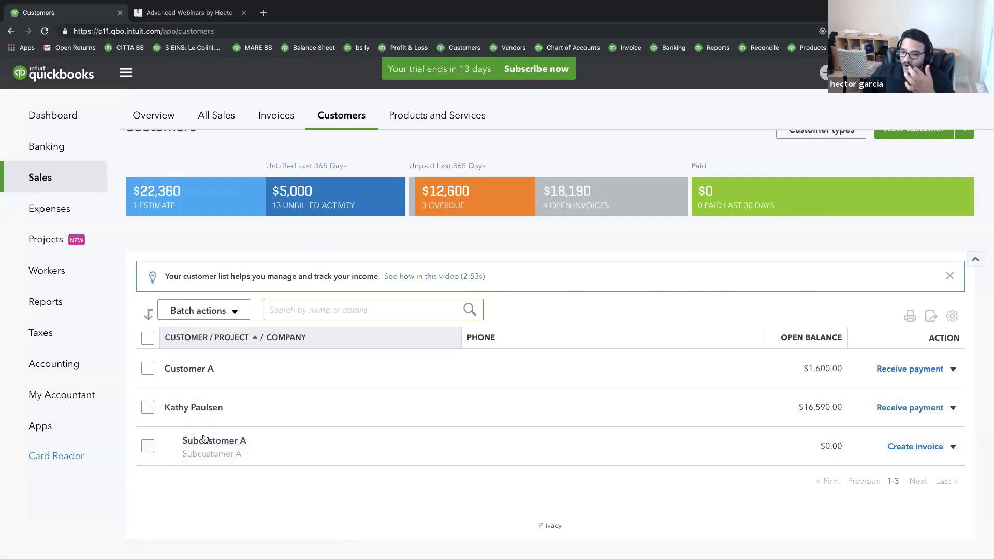
{"action": "left_click", "coordinate": [46, 241]}
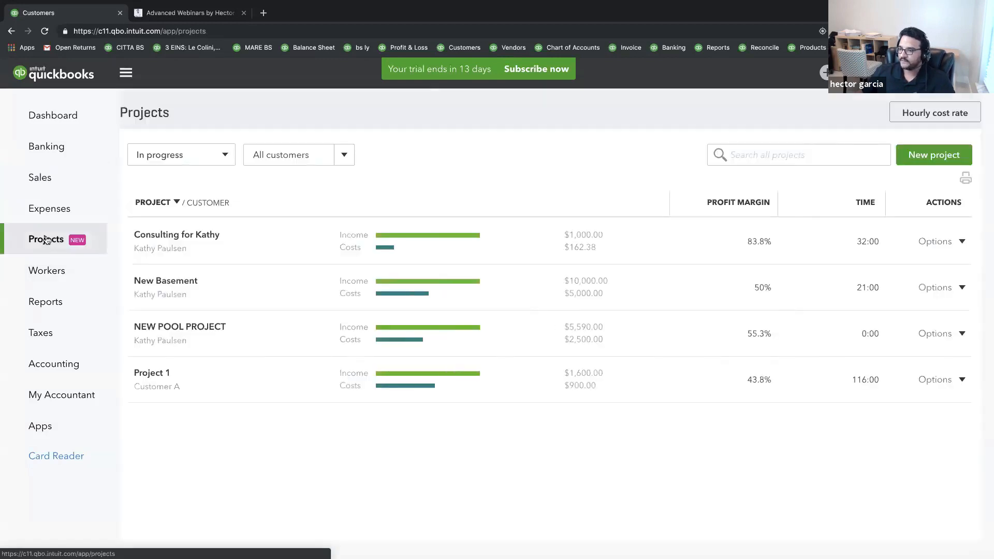
{"action": "left_click", "coordinate": [930, 156]}
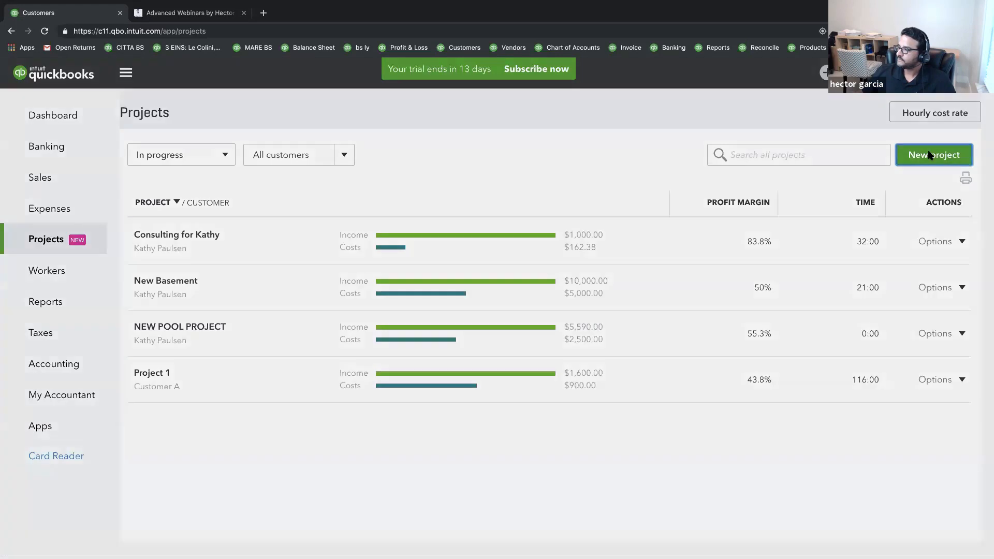
{"action": "type", "text": "Su"}
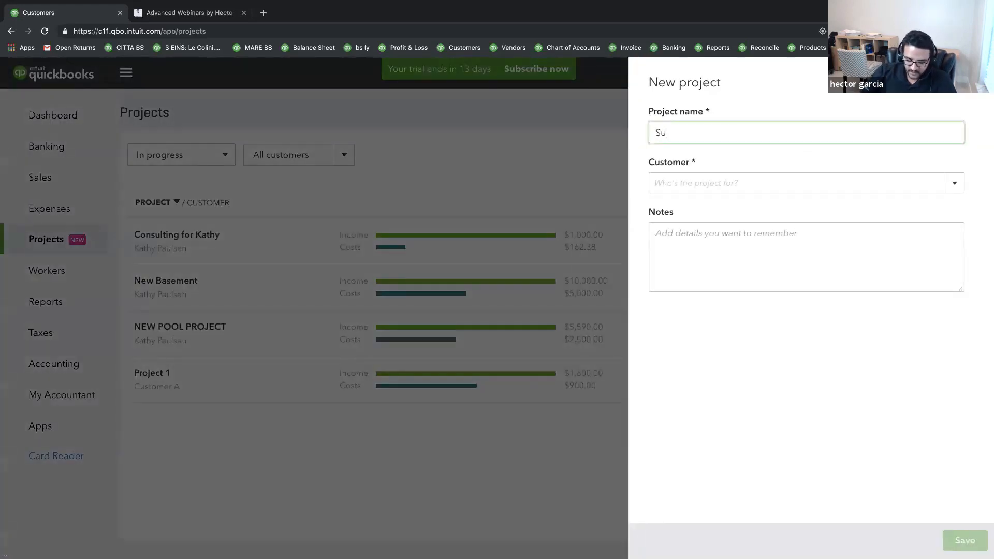
{"action": "type", "text": "bcustomer A"}
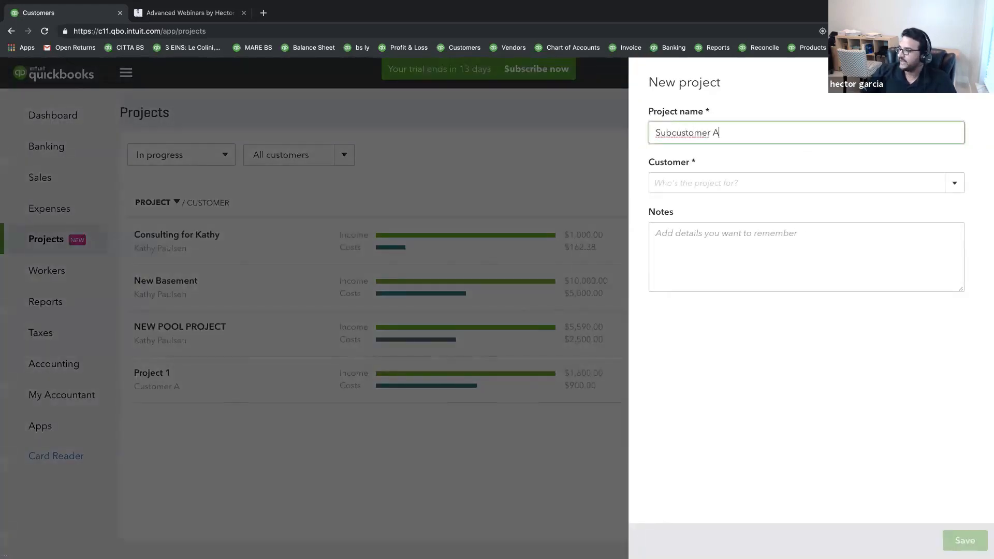
{"action": "left_click_drag", "start_coordinate": [718, 131], "coordinate": [625, 126]}
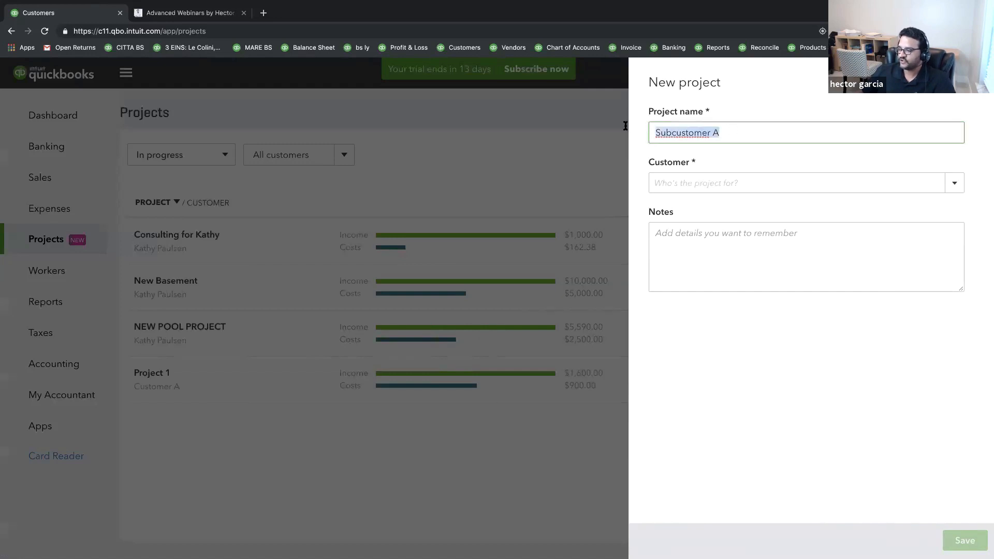
Step: Assign the new project to the sub-customer's parent customer and save it
{"action": "left_click", "coordinate": [955, 185]}
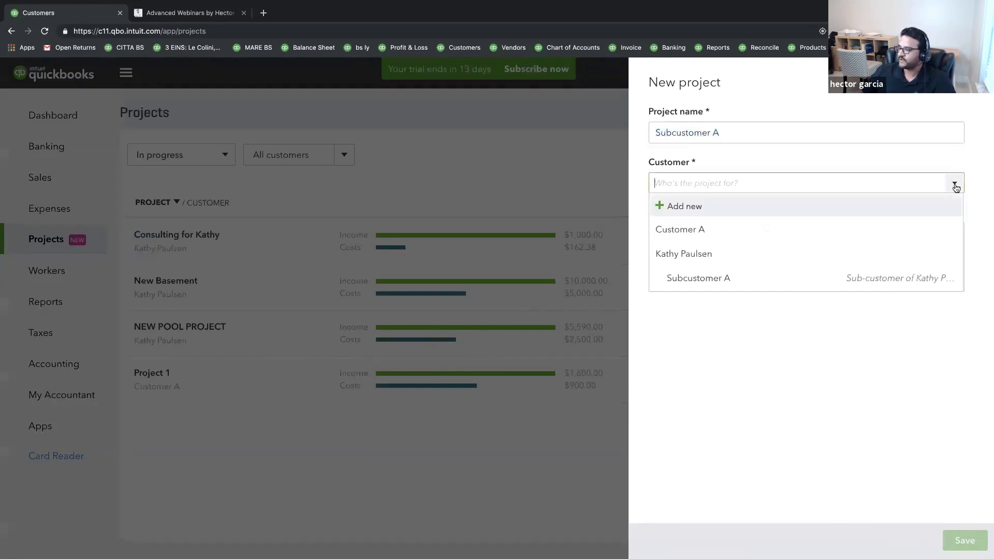
{"action": "left_click", "coordinate": [698, 259]}
{"action": "left_click_drag", "start_coordinate": [735, 131], "coordinate": [626, 132]}
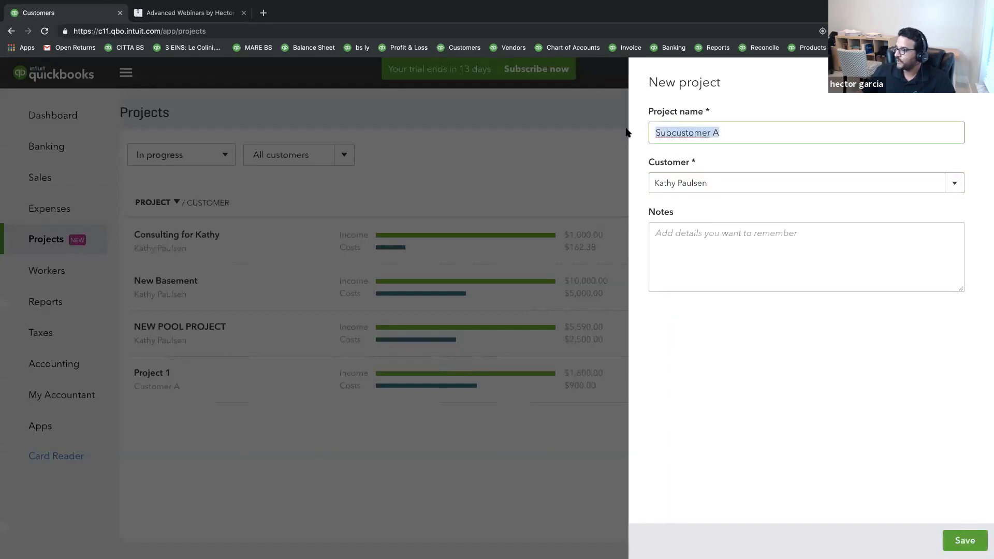
{"action": "left_click", "coordinate": [713, 182]}
{"action": "left_click_drag", "start_coordinate": [713, 182], "coordinate": [660, 182]}
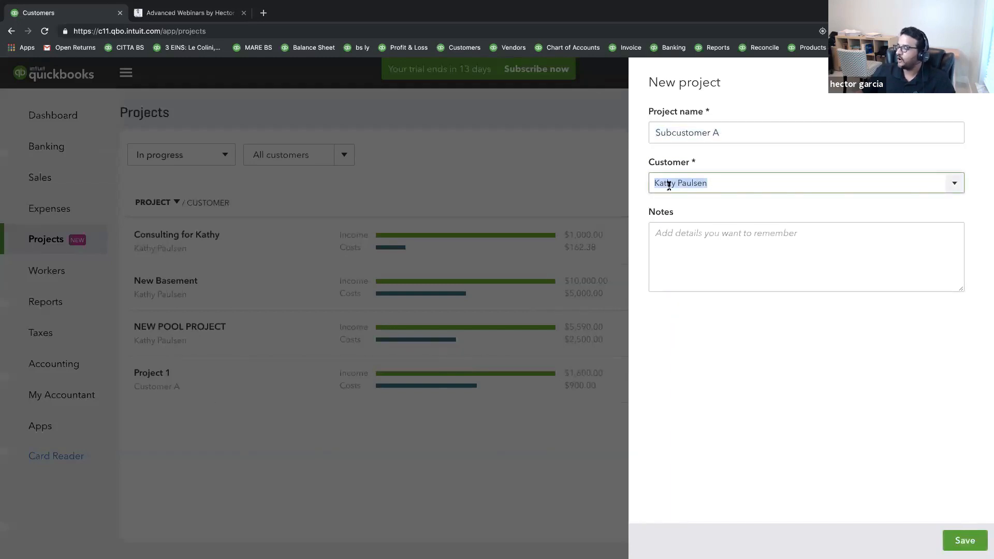
{"action": "left_click", "coordinate": [964, 540]}
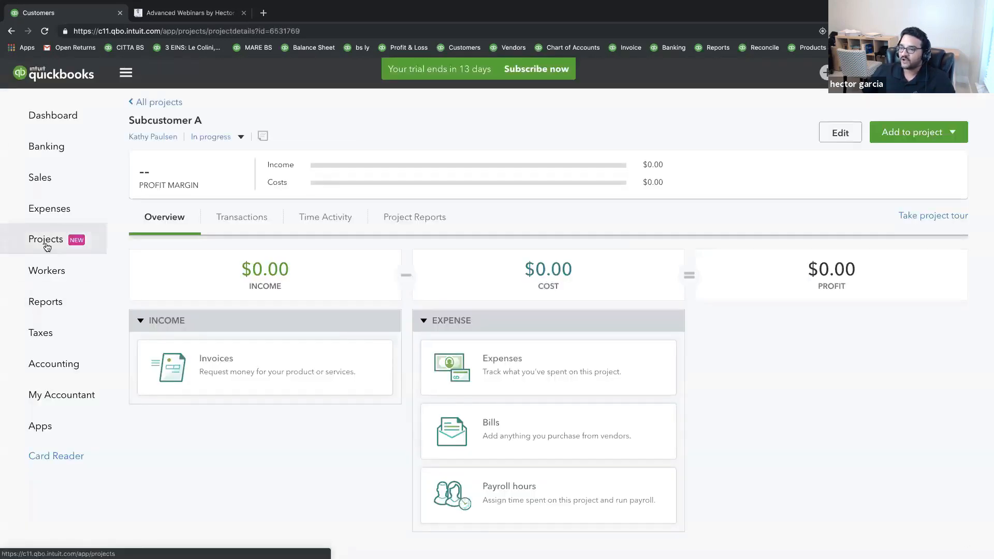
Step: Compare the Subcustomer A entry in the projects list with the sub-customer of the same name in the customer list
{"action": "left_click", "coordinate": [47, 246]}
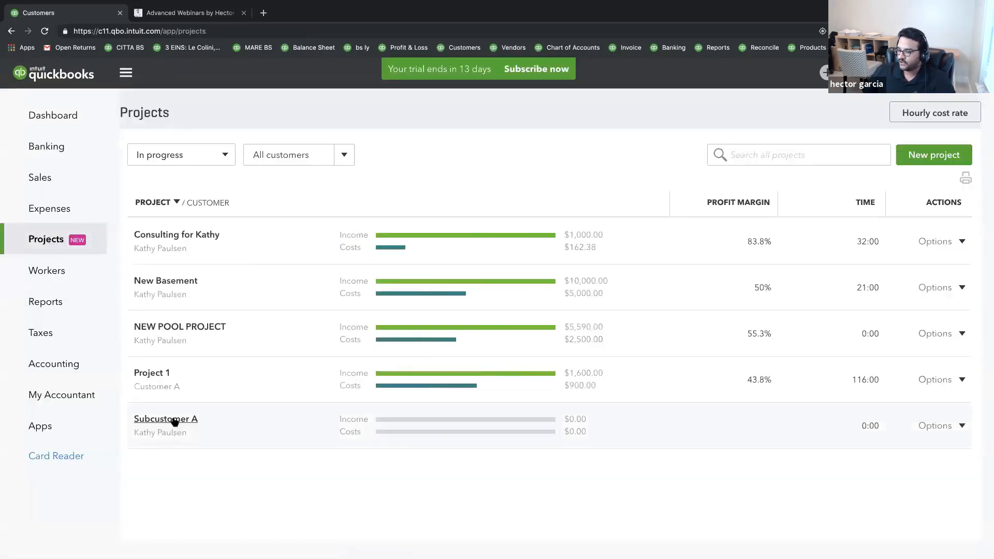
{"action": "left_click", "coordinate": [40, 178]}
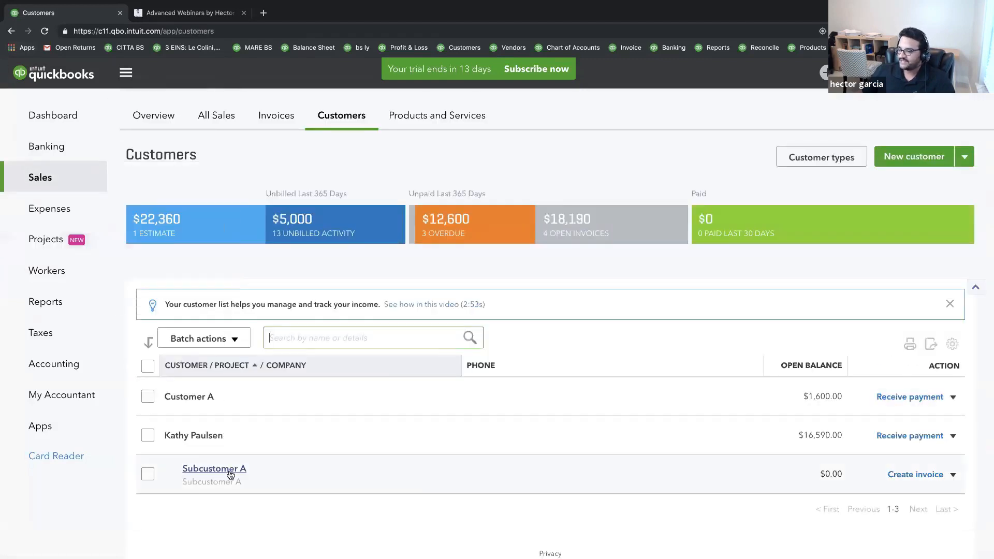
{"action": "left_click_drag", "start_coordinate": [243, 483], "coordinate": [188, 467]}
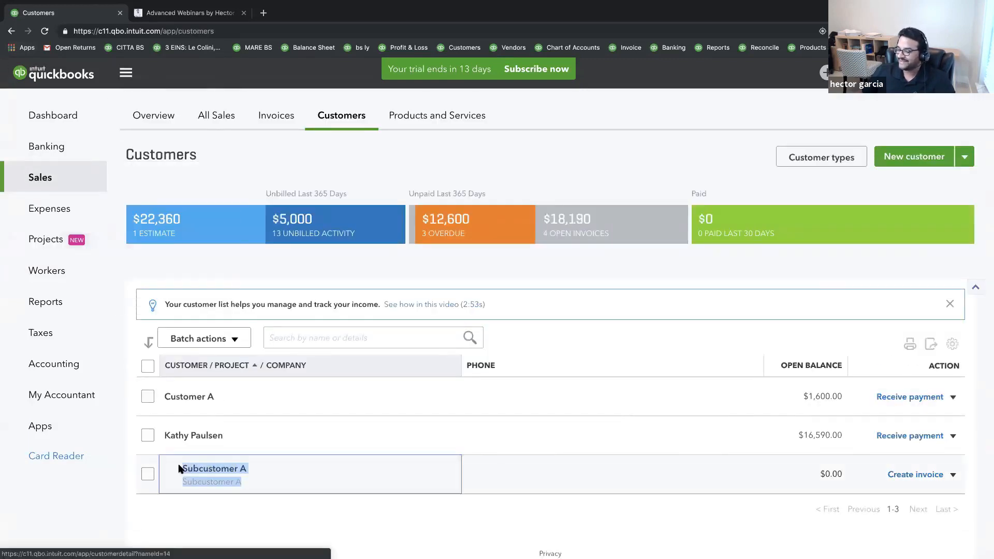
{"action": "left_click", "coordinate": [187, 467]}
{"action": "left_click", "coordinate": [135, 108]}
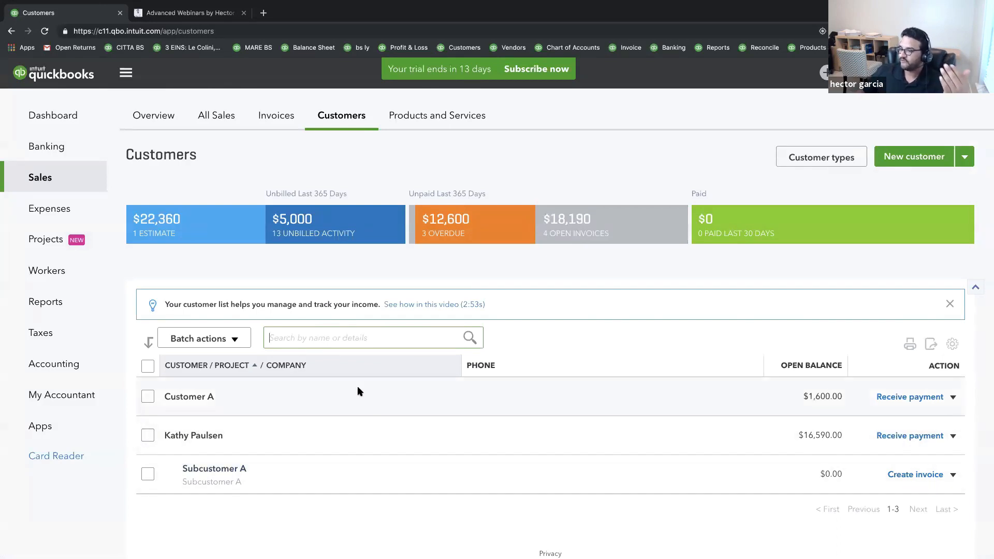
Step: Open a new invoice to view the customers, sub-customers and projects it can be assigned to, and close it without saving
{"action": "left_click", "coordinate": [825, 73]}
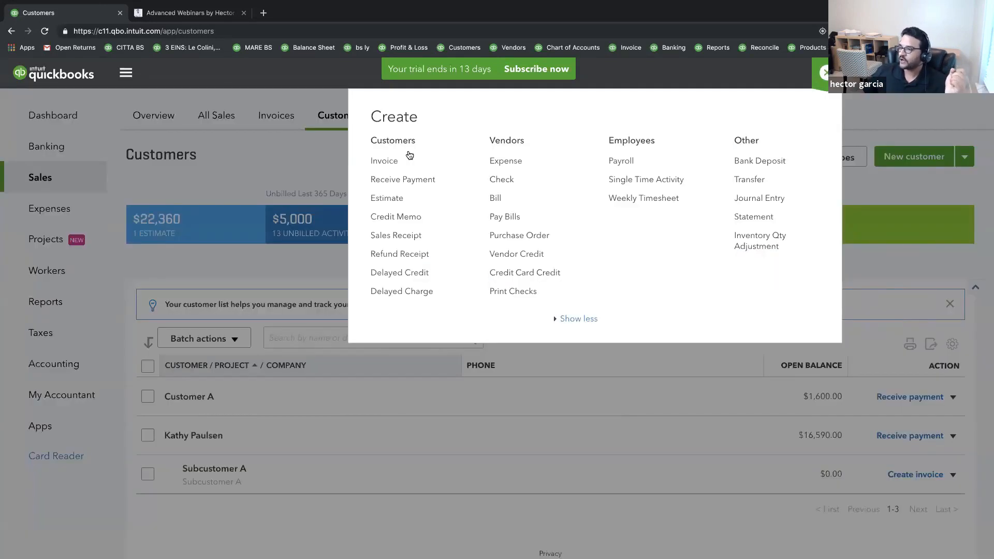
{"action": "left_click", "coordinate": [385, 161]}
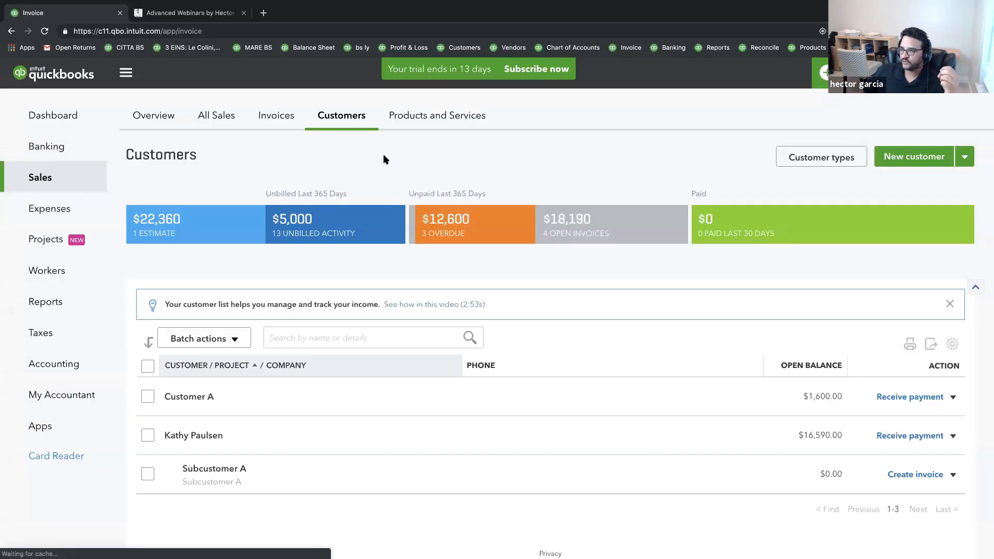
{"action": "left_click", "coordinate": [166, 133]}
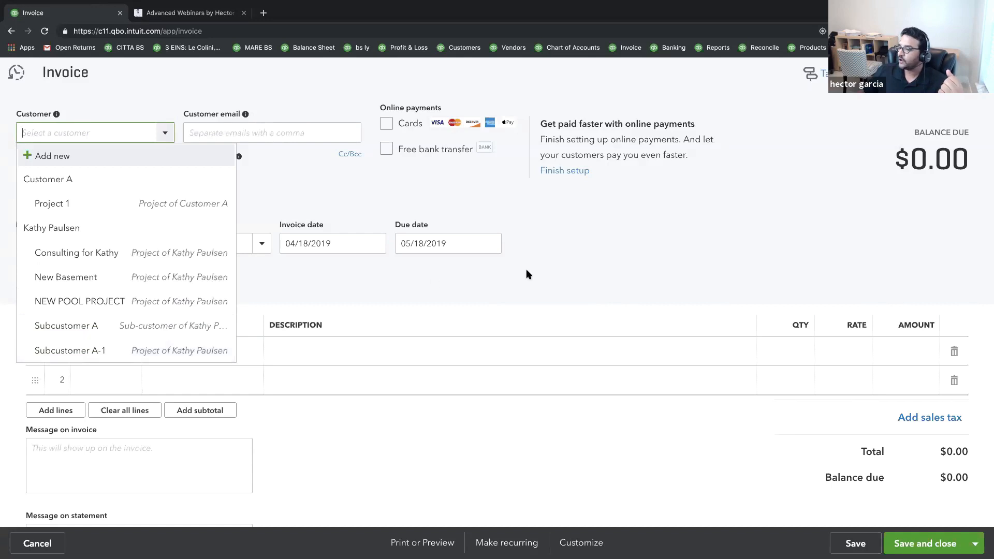
{"action": "left_click", "coordinate": [774, 259]}
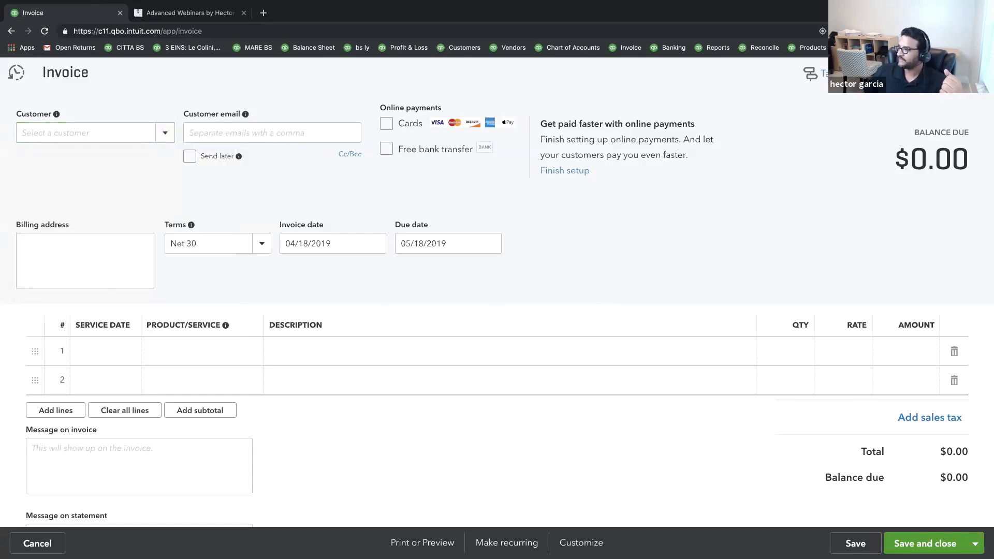
{"action": "key", "text": "Escape"}
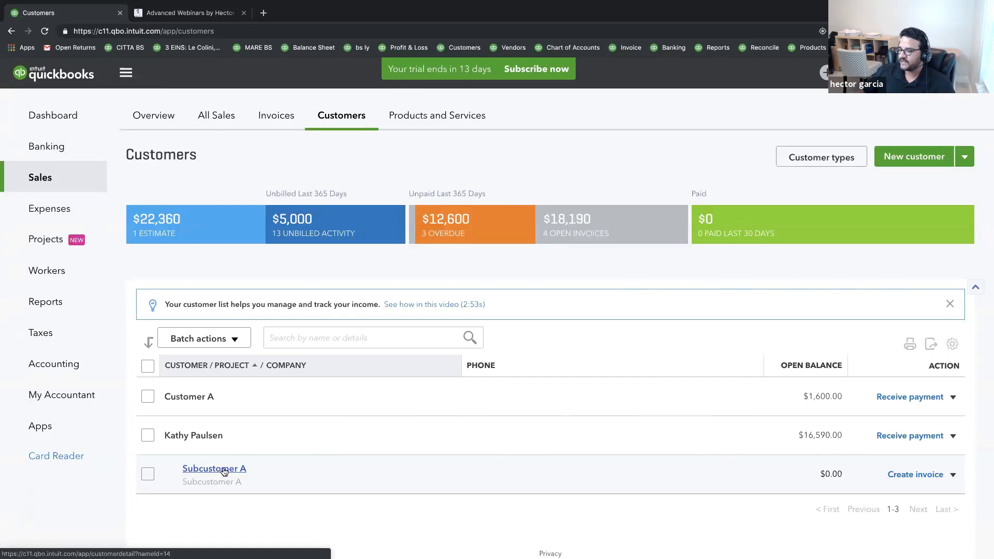
Step: Edit the Subcustomer A record, set its company name to Summer Home and save it
{"action": "left_click", "coordinate": [224, 470]}
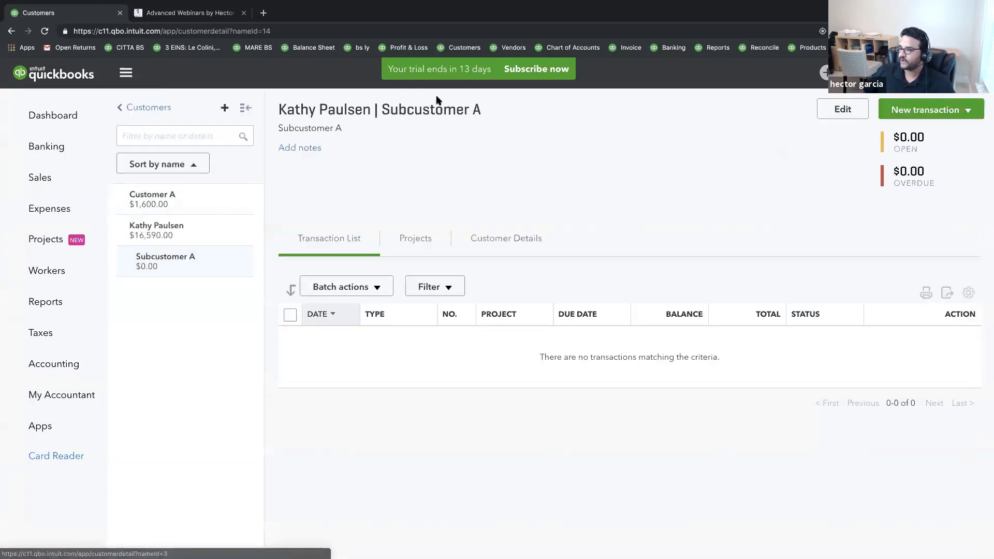
{"action": "left_click", "coordinate": [842, 109]}
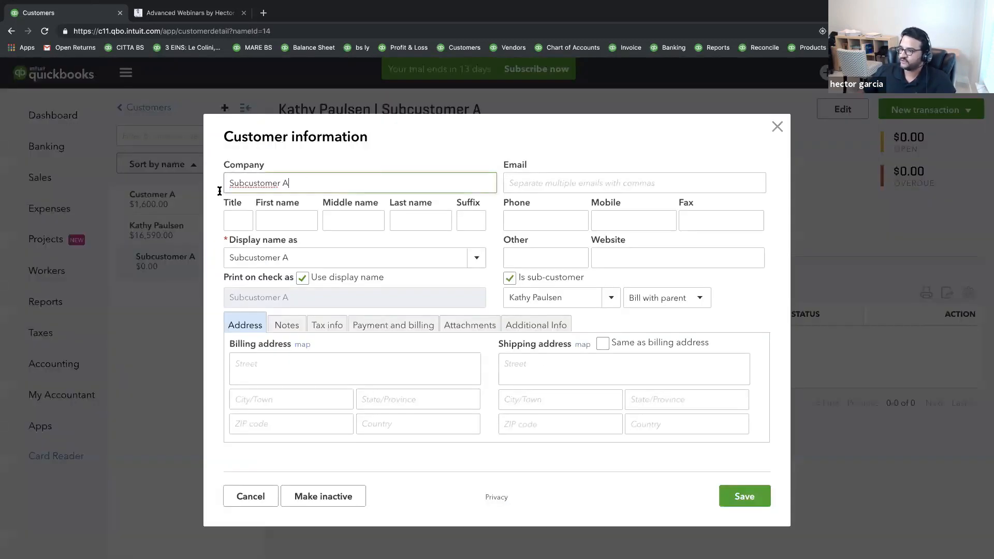
{"action": "double_click", "coordinate": [287, 183]}
{"action": "type", "text": "Summer H"}
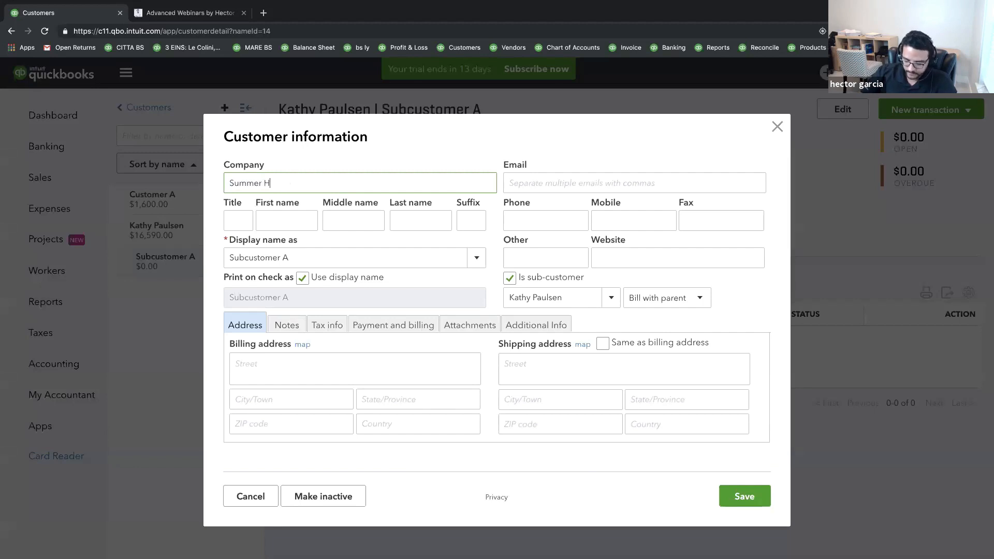
{"action": "type", "text": "ome"}
{"action": "left_click", "coordinate": [745, 497]}
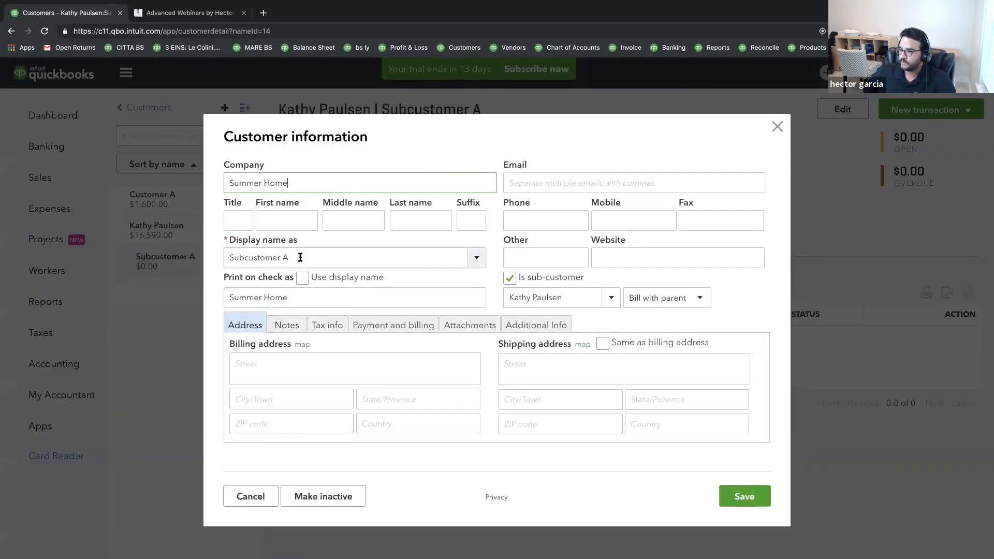
Step: Set the sub-customer's display name to Summer Home as well, save the record and show it in the customer list
{"action": "left_click_drag", "start_coordinate": [300, 258], "coordinate": [237, 222]}
{"action": "left_click_drag", "start_coordinate": [295, 182], "coordinate": [139, 174]}
{"action": "key", "text": "ctrl+c"}
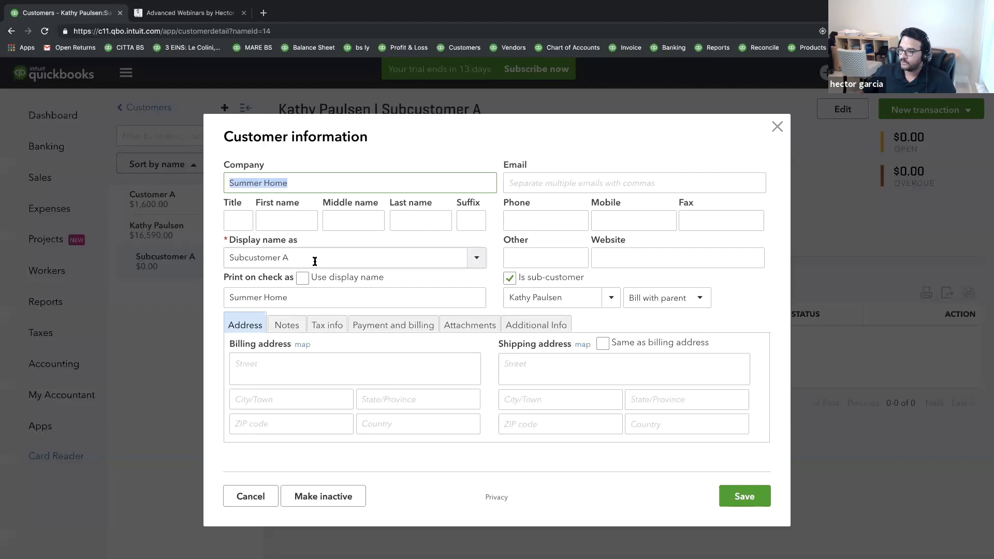
{"action": "left_click_drag", "start_coordinate": [315, 260], "coordinate": [232, 257]}
{"action": "key", "text": "ctrl+v"}
{"action": "left_click", "coordinate": [302, 300]}
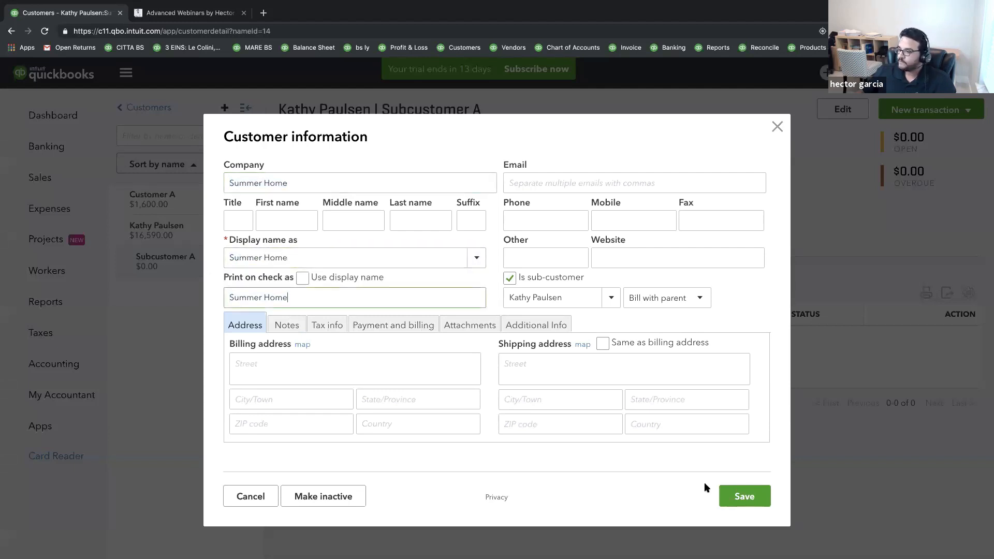
{"action": "left_click", "coordinate": [744, 496]}
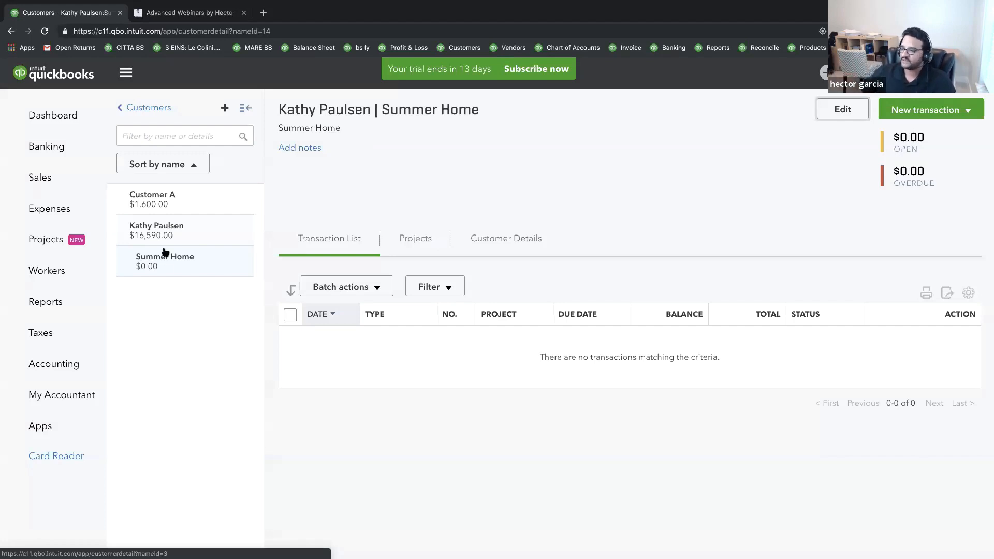
{"action": "left_click", "coordinate": [152, 260]}
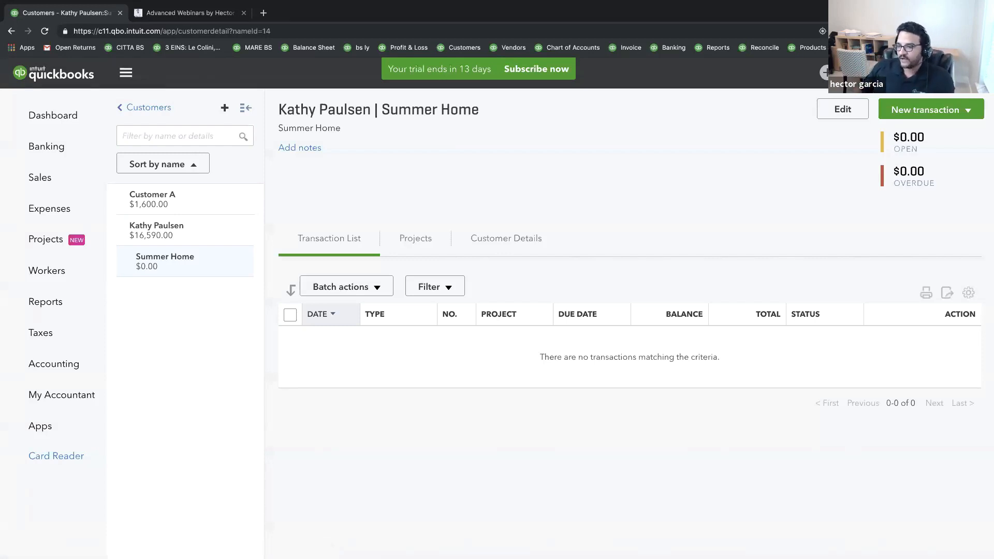
Step: Rename the Subcustomer A project as New Pool and save it
{"action": "left_click", "coordinate": [20, 241]}
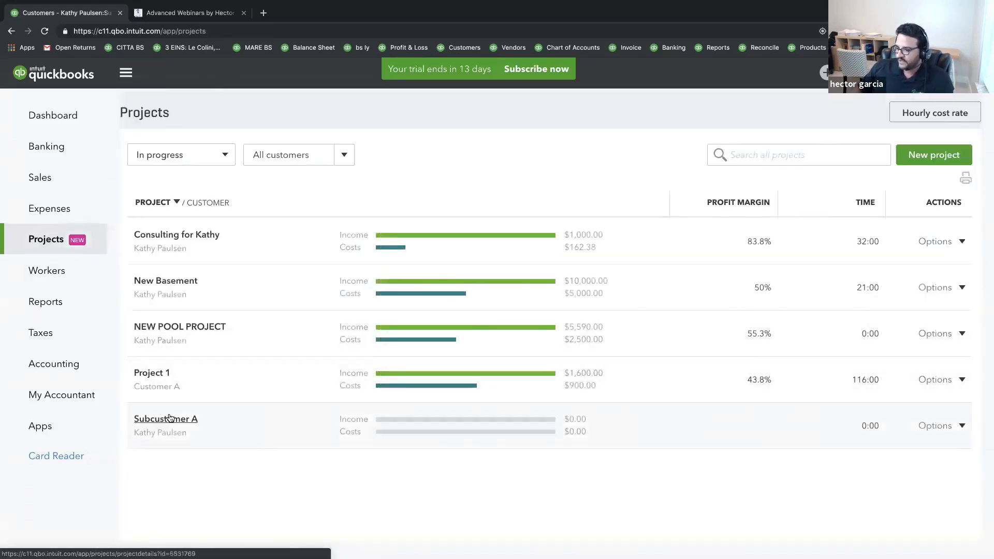
{"action": "left_click", "coordinate": [950, 426]}
{"action": "left_click", "coordinate": [915, 453]}
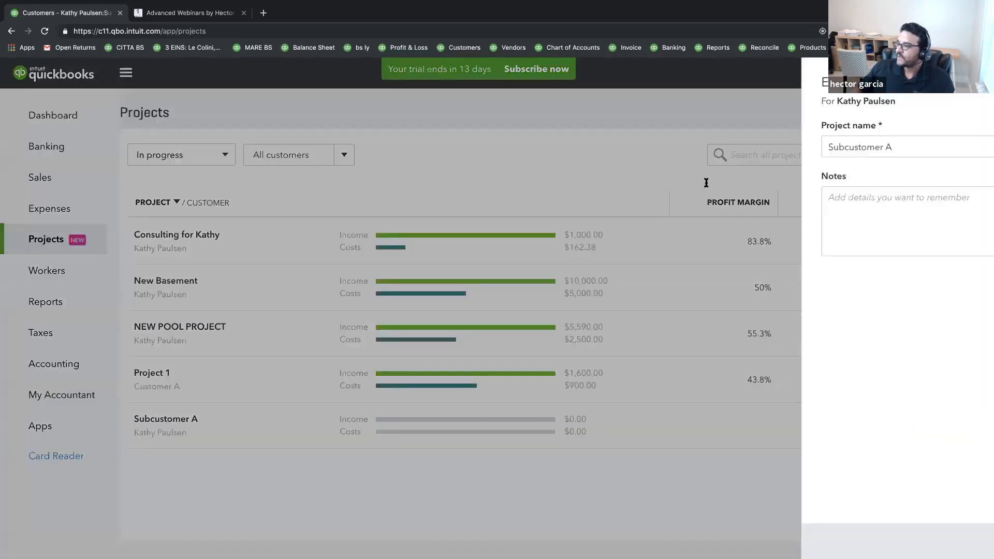
{"action": "left_click_drag", "start_coordinate": [714, 147], "coordinate": [549, 126]}
{"action": "type", "text": "Ne"}
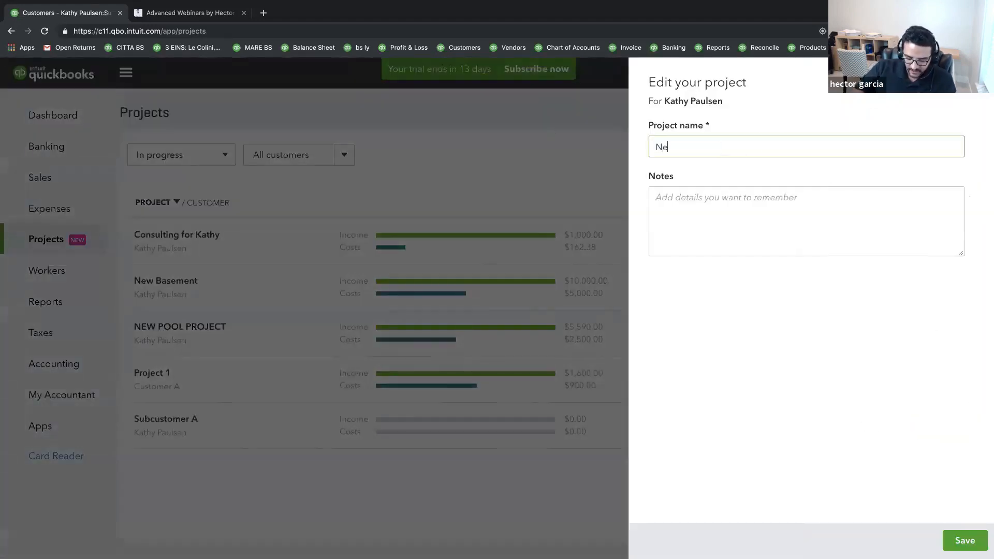
{"action": "type", "text": "w "}
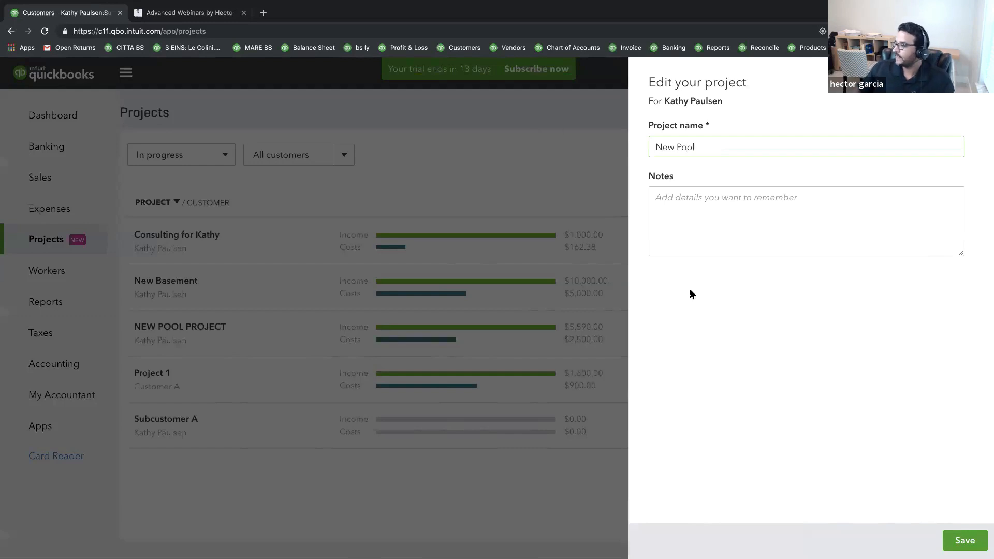
{"action": "type", "text": "Pool"}
{"action": "left_click", "coordinate": [964, 541]}
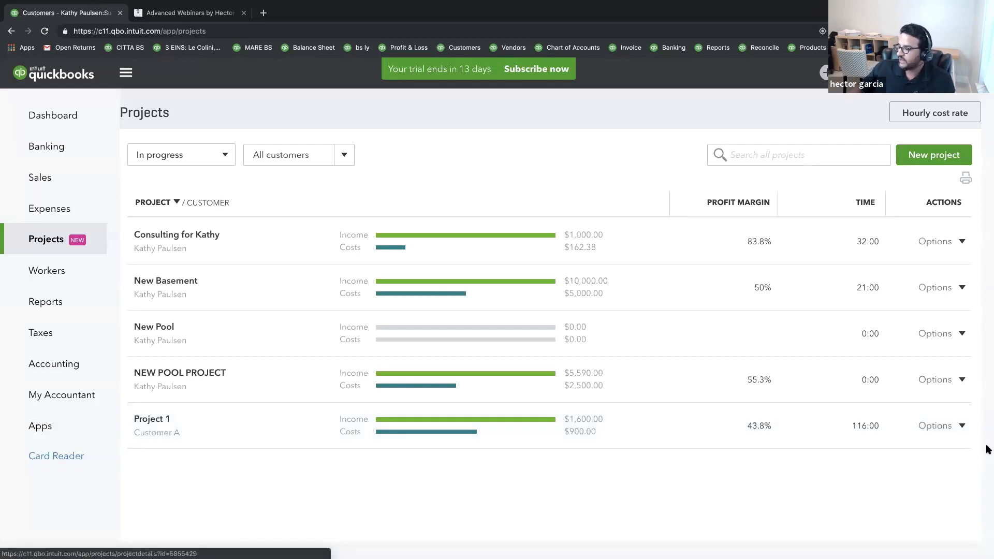
Step: Open the Project 1 record for editing to check which customer it belongs to, and close it without saving
{"action": "left_click", "coordinate": [959, 426]}
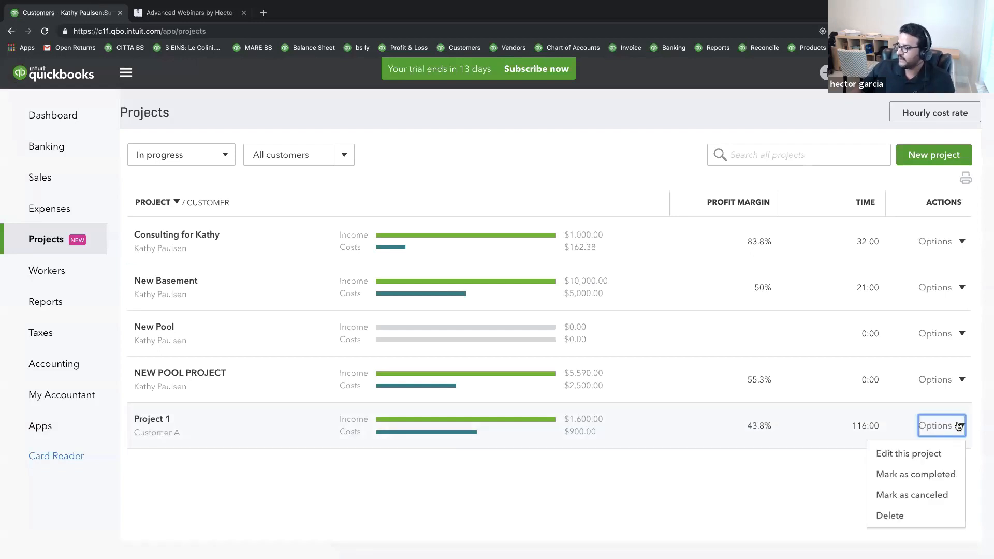
{"action": "left_click", "coordinate": [915, 455]}
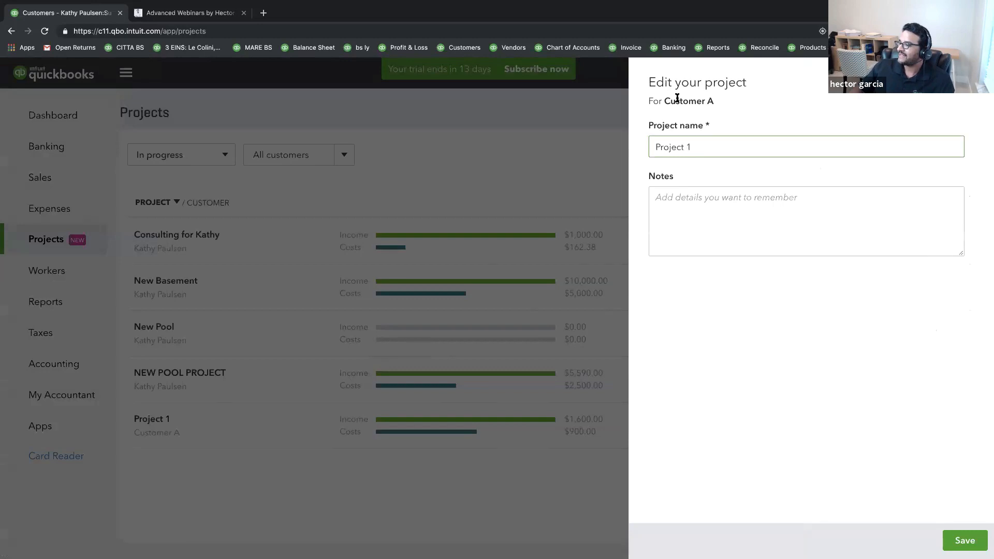
{"action": "left_click_drag", "start_coordinate": [661, 98], "coordinate": [714, 99]}
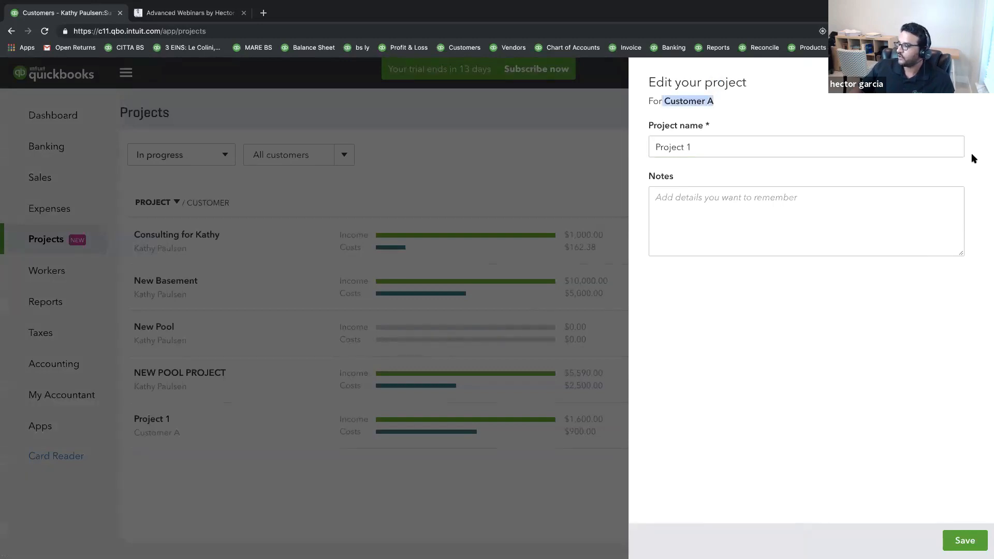
{"action": "key", "text": "Escape"}
Step: Try to delete Project 1, dismiss the notice and reload the projects page
{"action": "left_click", "coordinate": [955, 426]}
{"action": "left_click", "coordinate": [889, 516]}
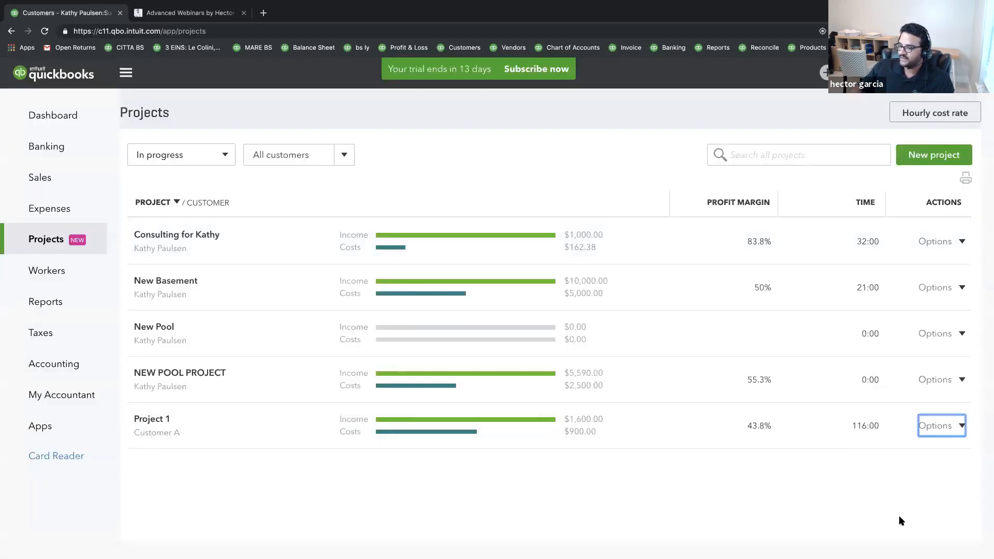
{"action": "left_click", "coordinate": [572, 339]}
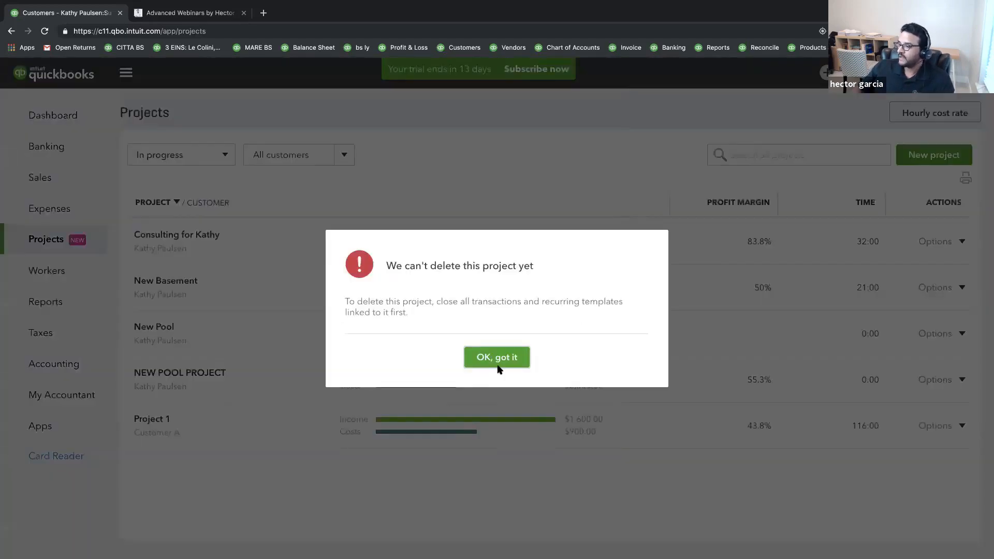
{"action": "left_click", "coordinate": [497, 365]}
{"action": "left_click", "coordinate": [44, 31]}
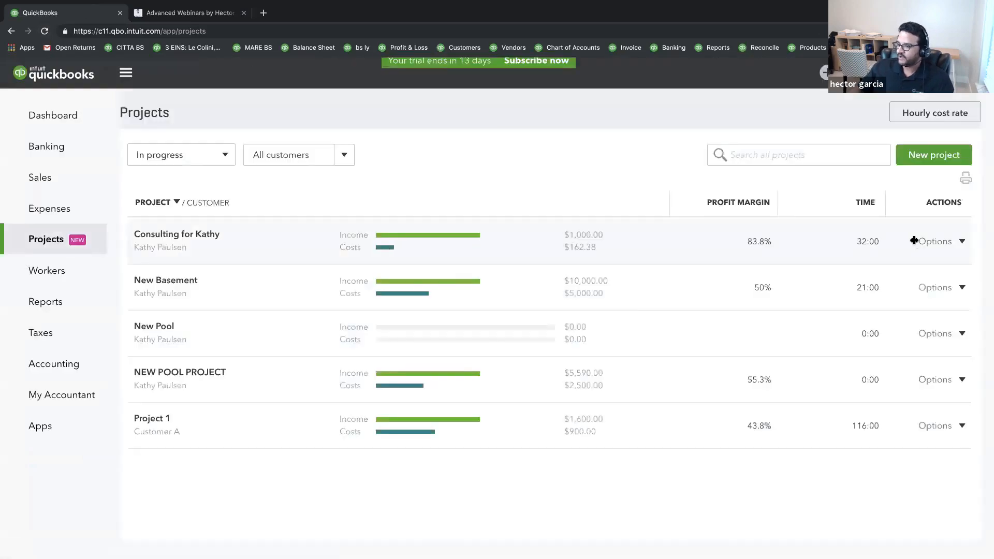
Step: Start a new project named New Pool and assign it to the sub-customer Summer Home
{"action": "left_click", "coordinate": [941, 155]}
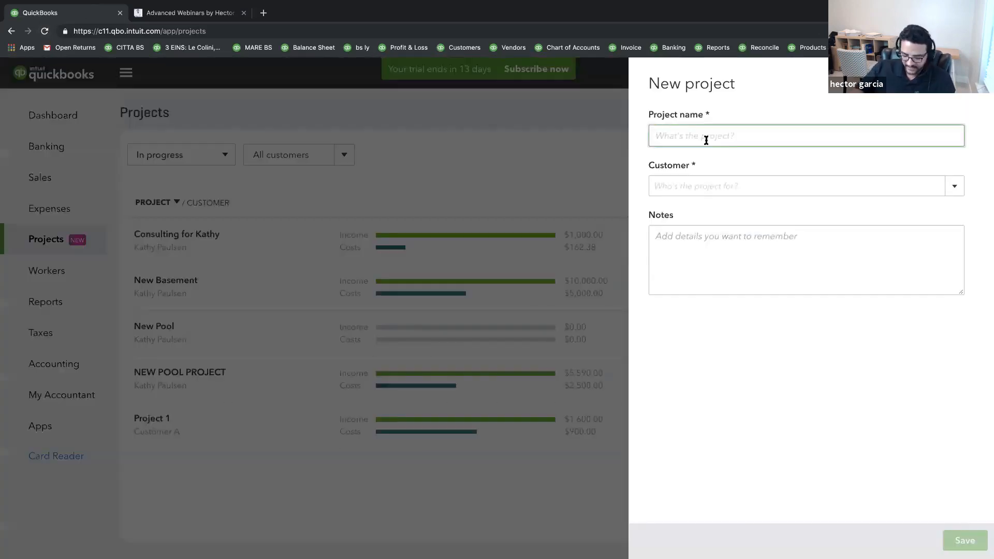
{"action": "type", "text": "New Pool"}
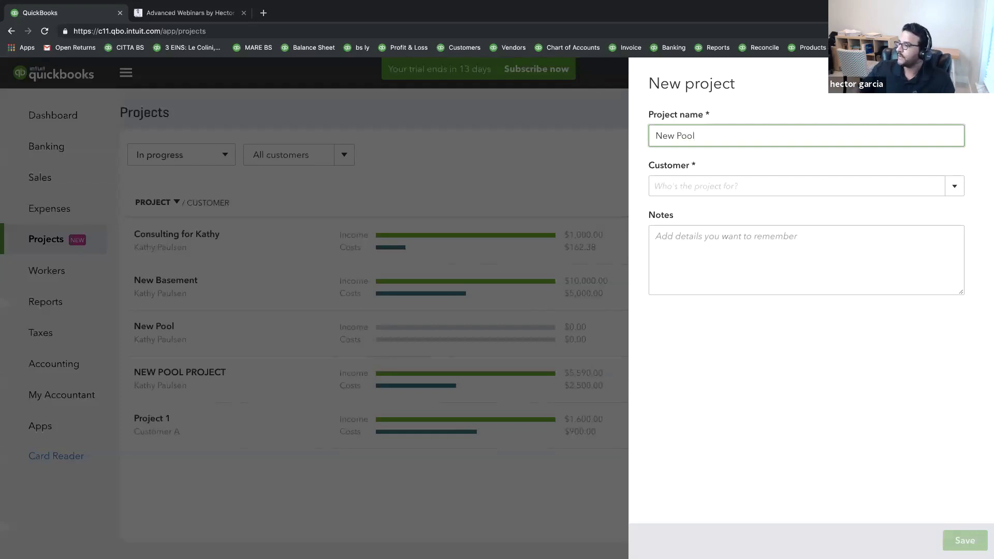
{"action": "left_click", "coordinate": [963, 187]}
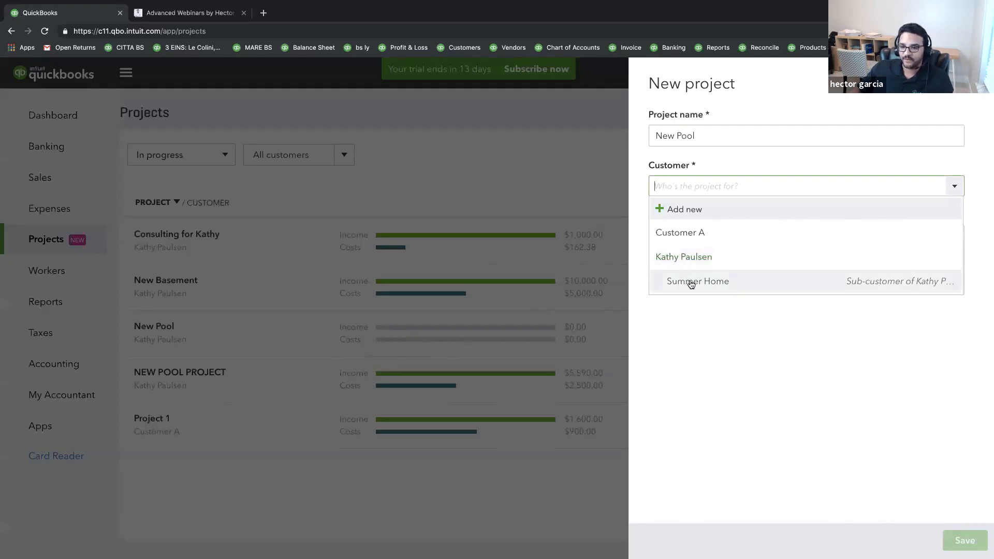
{"action": "left_click", "coordinate": [692, 282]}
{"action": "left_click", "coordinate": [954, 187]}
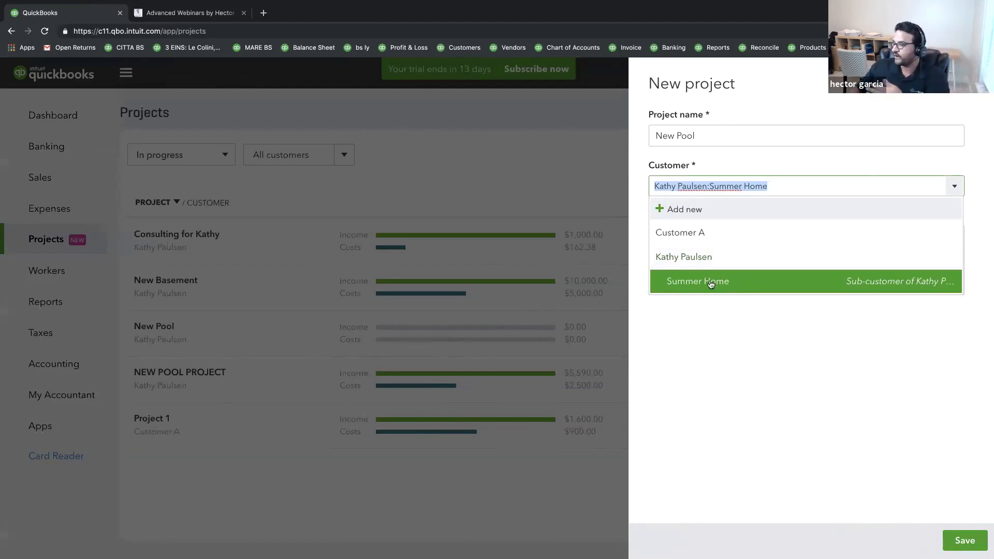
{"action": "left_click", "coordinate": [711, 282]}
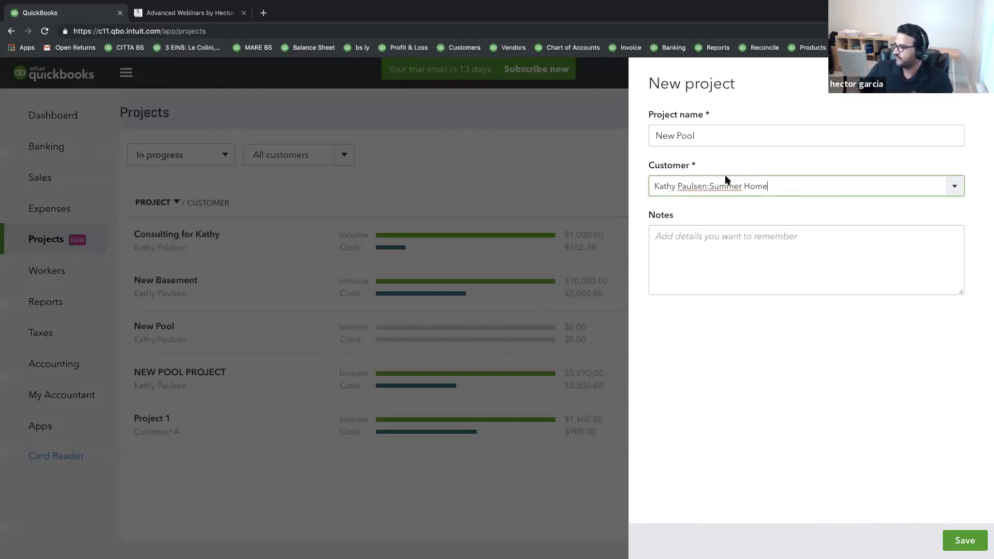
Step: Review the new project's name and sub-customer, save it and return to the list of all projects
{"action": "left_click_drag", "start_coordinate": [681, 143], "coordinate": [628, 135]}
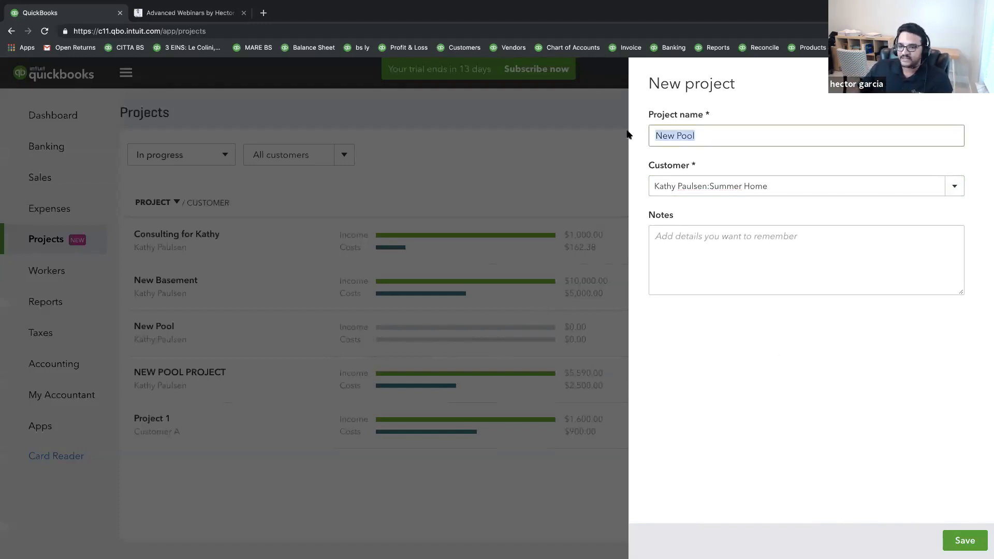
{"action": "left_click", "coordinate": [677, 184]}
{"action": "left_click", "coordinate": [742, 186]}
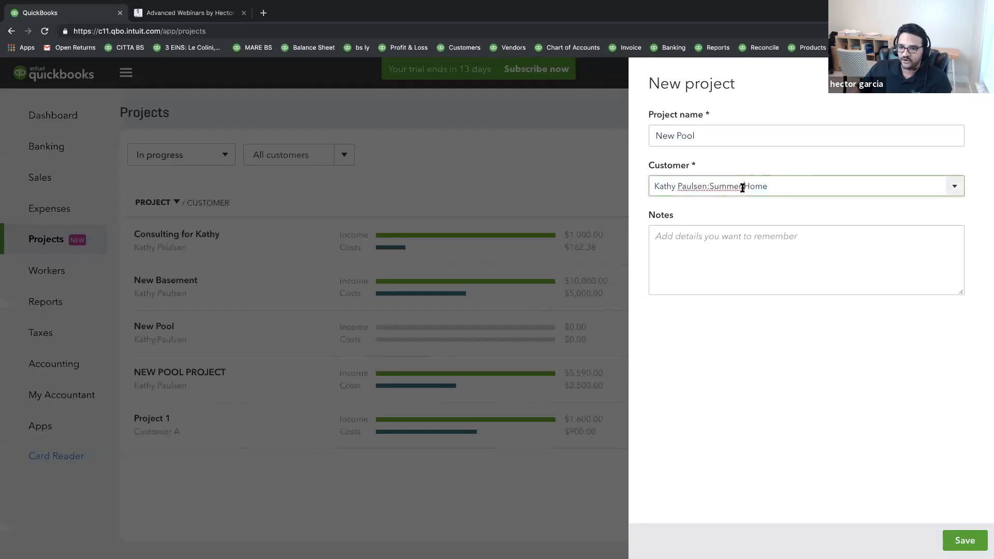
{"action": "left_click_drag", "start_coordinate": [710, 185], "coordinate": [766, 186]}
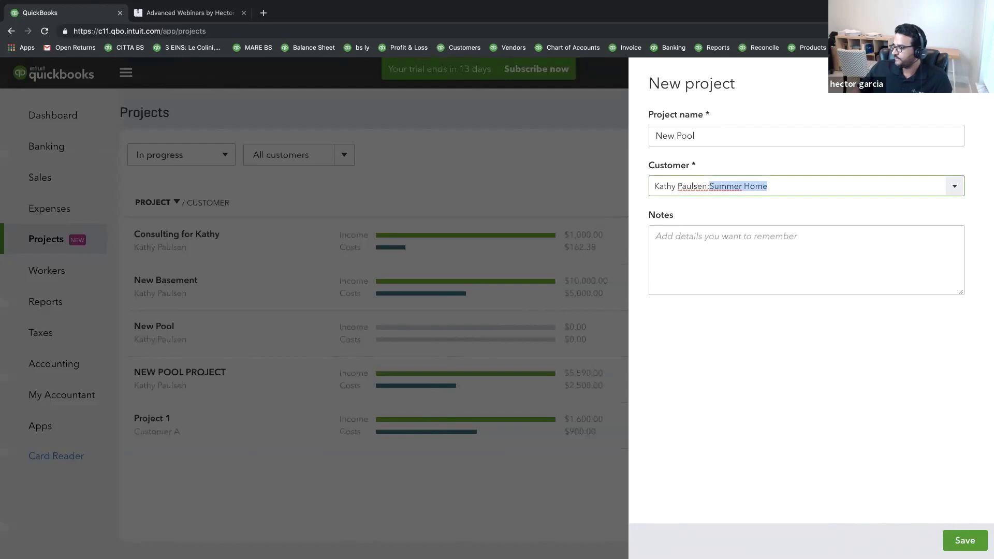
{"action": "left_click", "coordinate": [964, 540]}
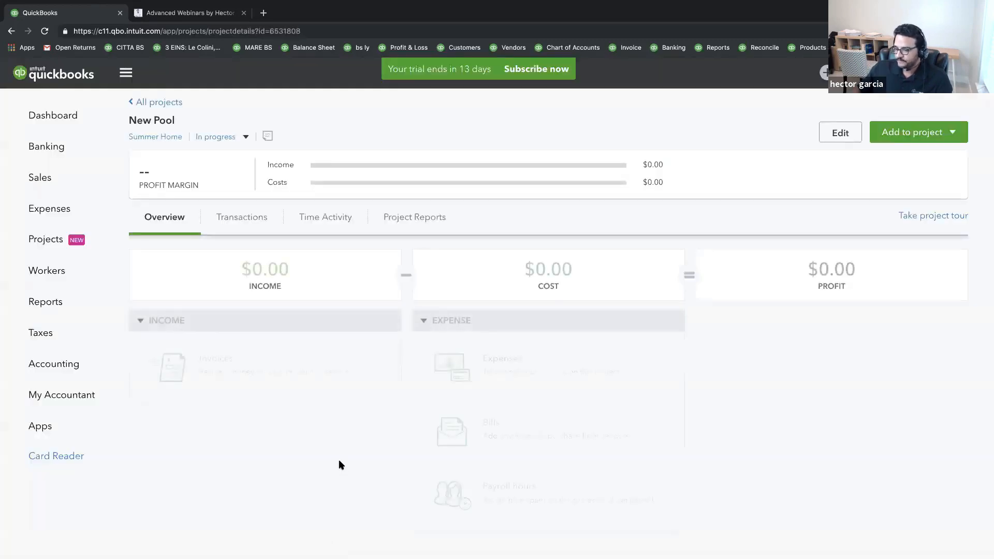
{"action": "left_click", "coordinate": [153, 103]}
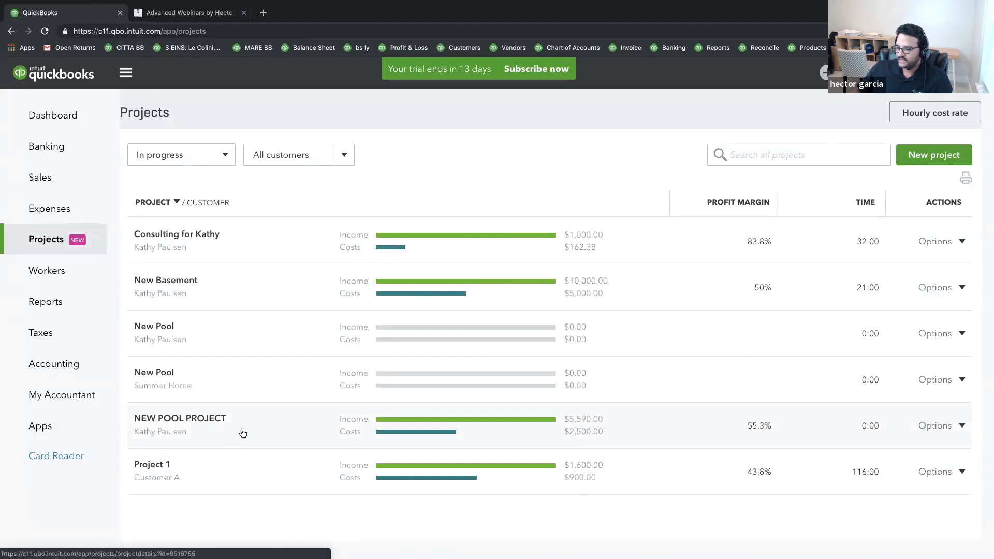
{"action": "left_click_drag", "start_coordinate": [231, 421], "coordinate": [132, 415]}
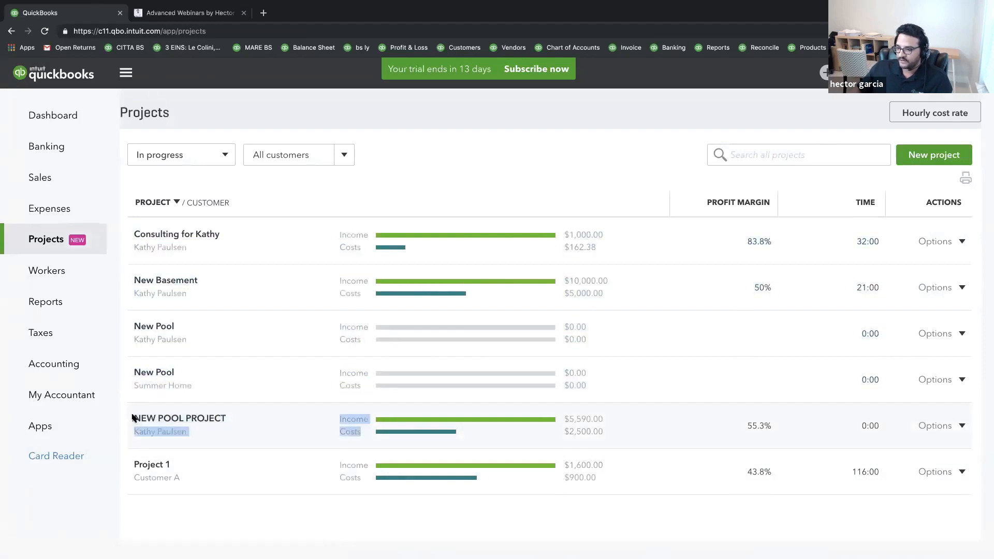
{"action": "left_click", "coordinate": [132, 418]}
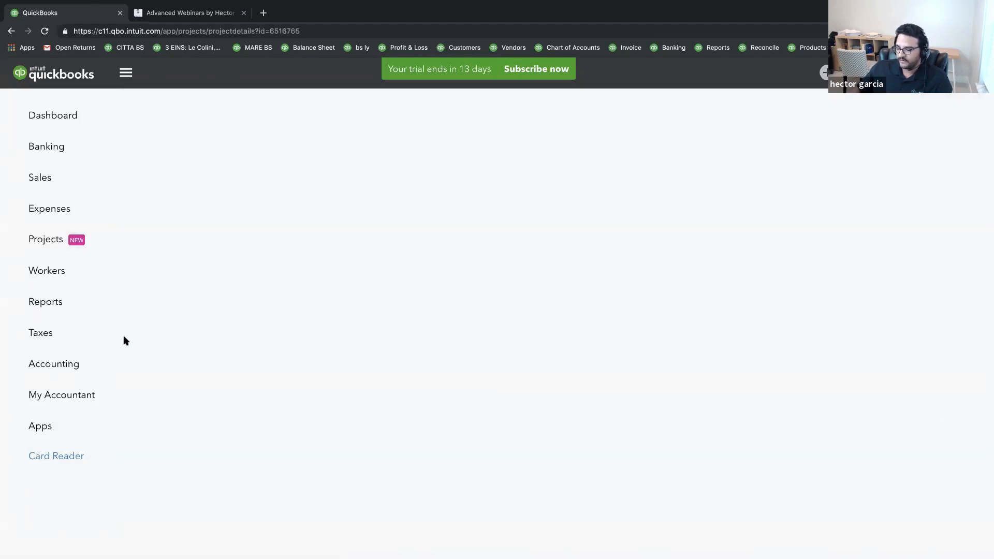
{"action": "left_click", "coordinate": [11, 30]}
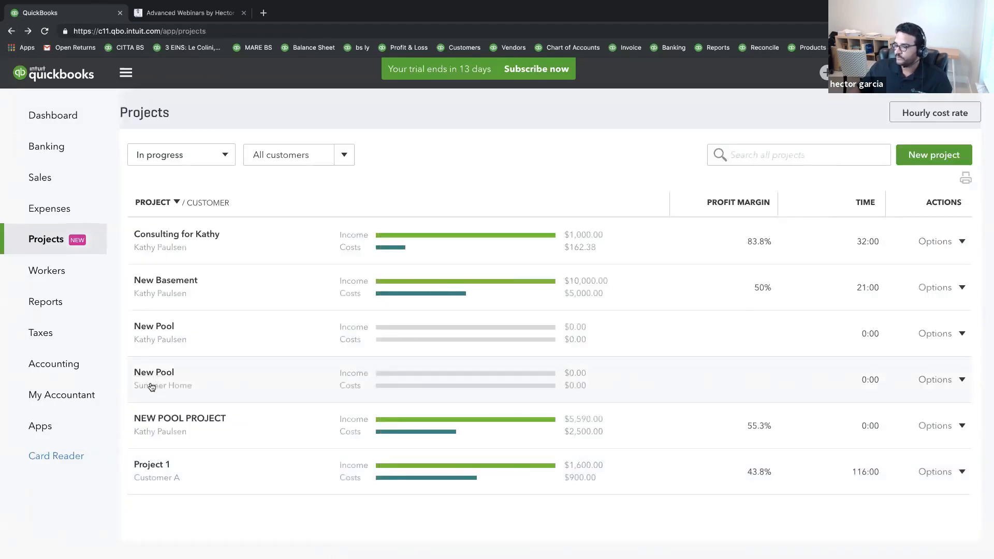
Step: Open Summer Home's New Pool project for editing to check how its customer is shown, and close it without saving
{"action": "left_click", "coordinate": [956, 381]}
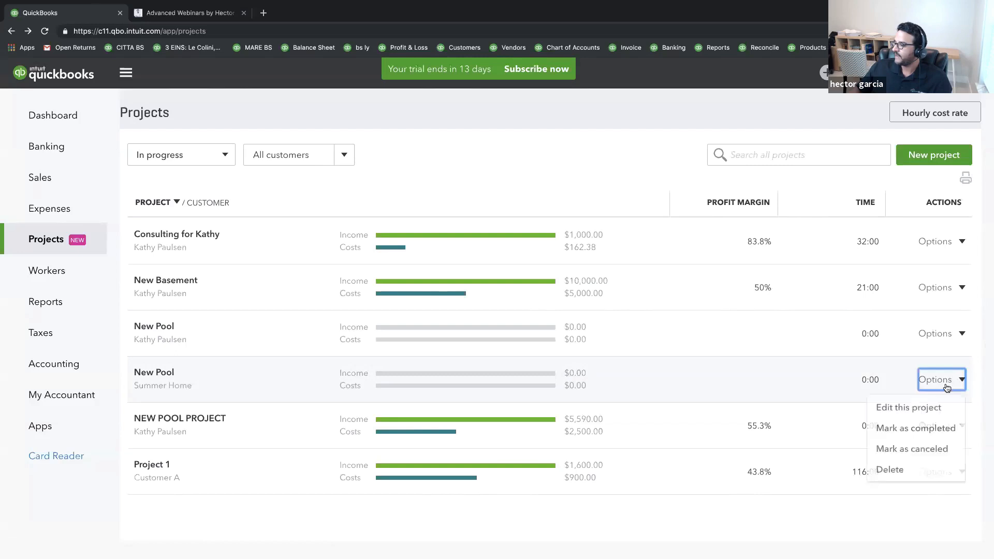
{"action": "left_click", "coordinate": [912, 408]}
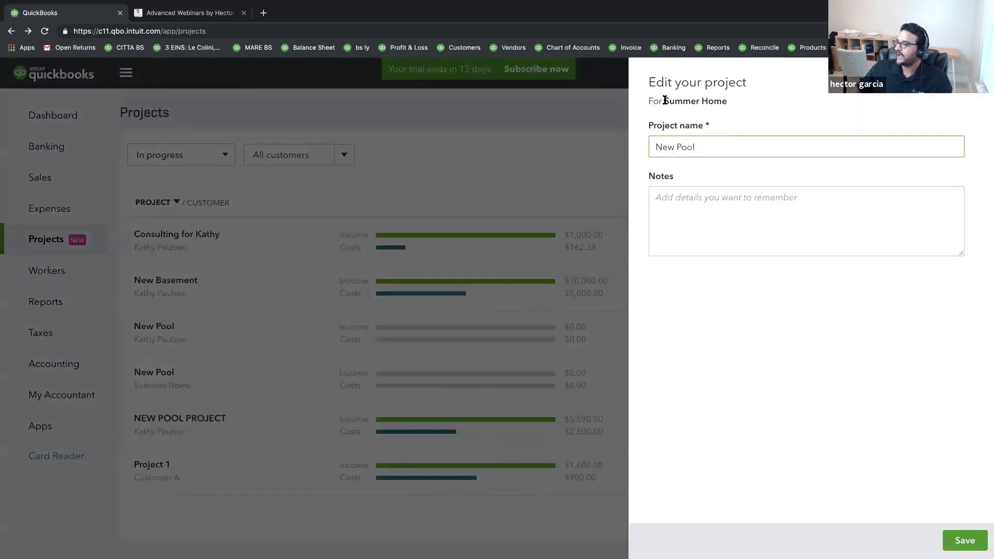
{"action": "left_click_drag", "start_coordinate": [663, 100], "coordinate": [732, 105]}
{"action": "left_click", "coordinate": [692, 100]}
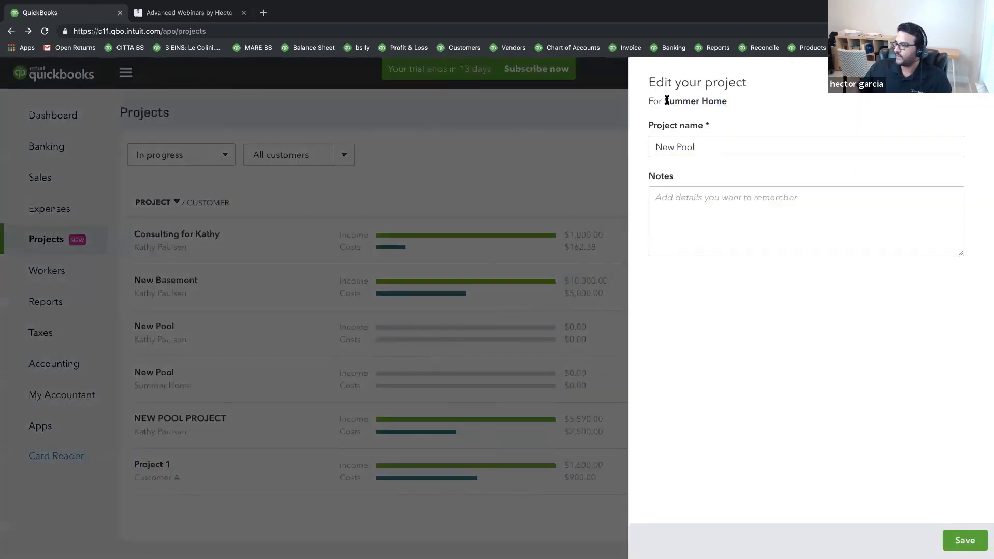
{"action": "left_click_drag", "start_coordinate": [669, 100], "coordinate": [726, 103]}
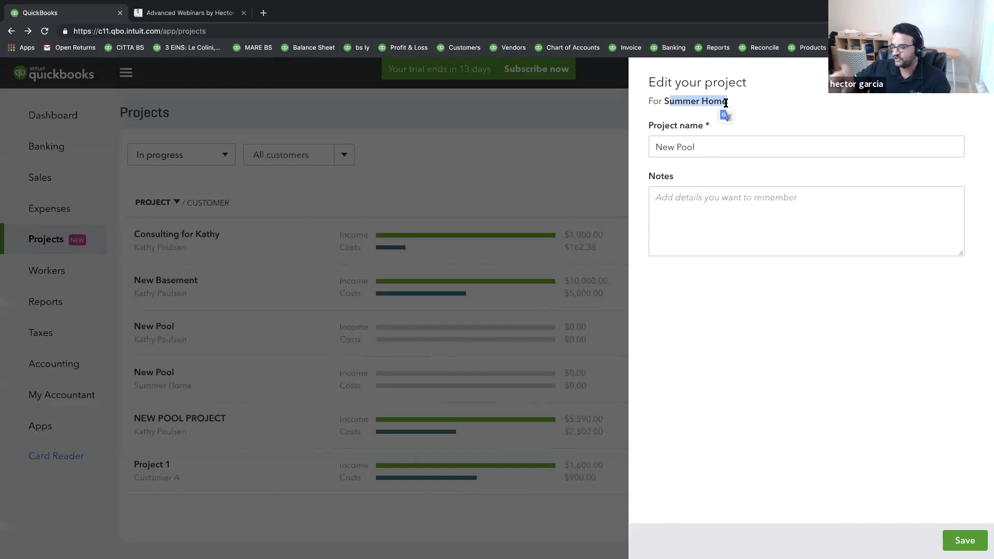
{"action": "left_click", "coordinate": [690, 103]}
{"action": "left_click_drag", "start_coordinate": [665, 101], "coordinate": [726, 104]}
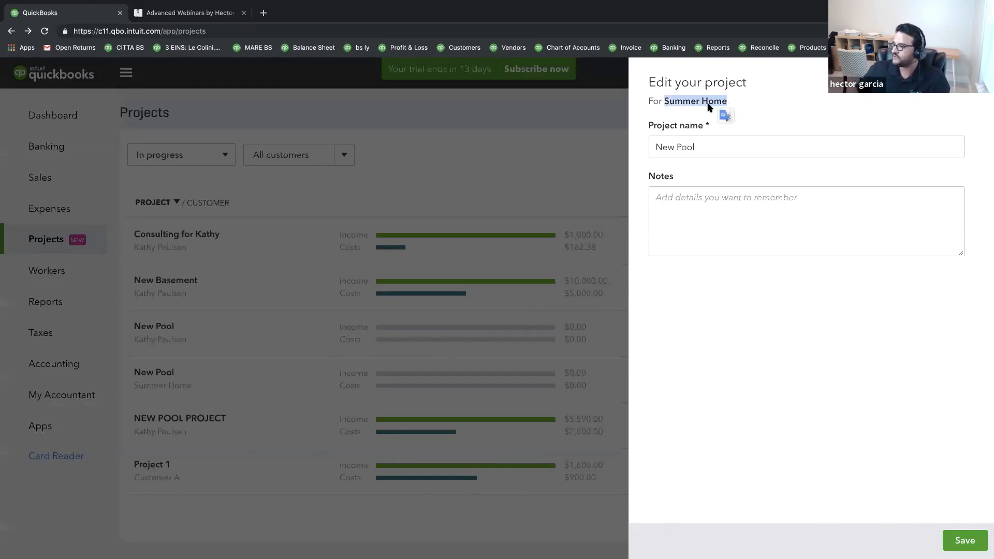
{"action": "left_click", "coordinate": [144, 399]}
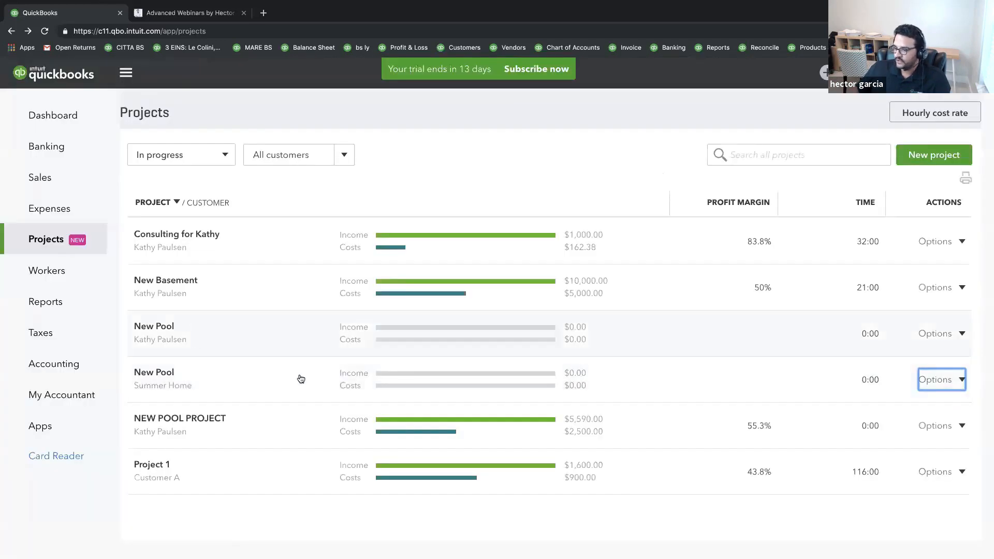
Step: Mark every in-progress project as canceled except the New Pool project of the sub-customer Summer Home
{"action": "left_click", "coordinate": [959, 334]}
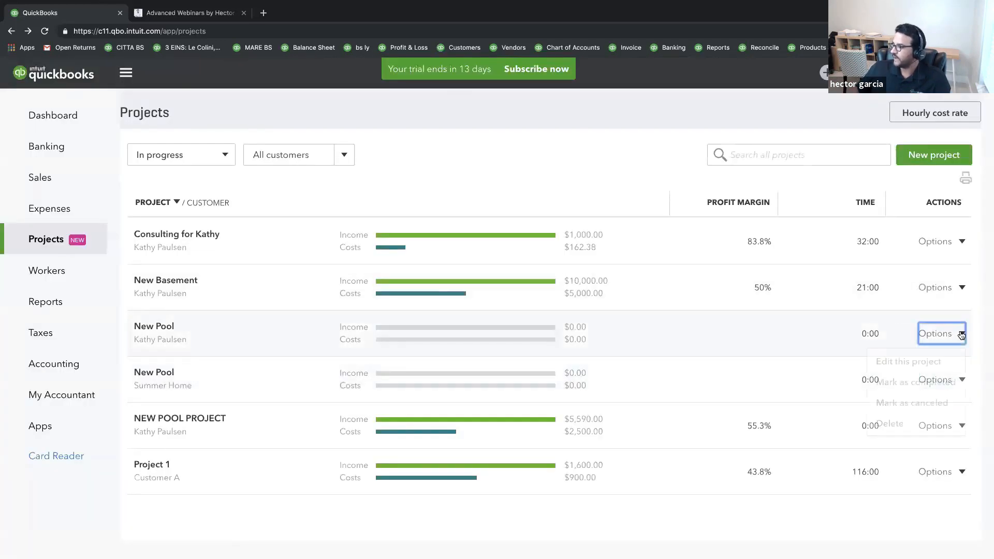
{"action": "left_click", "coordinate": [919, 401]}
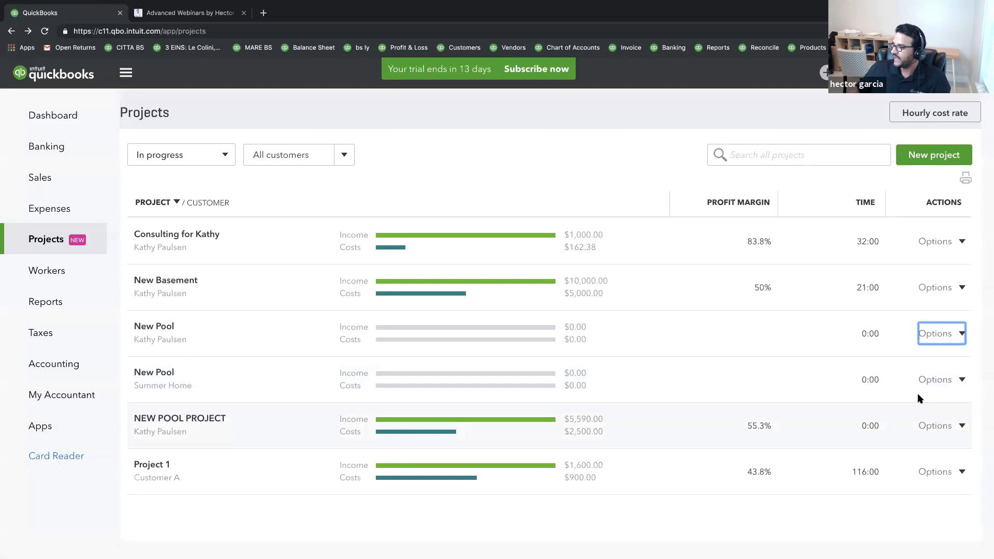
{"action": "left_click", "coordinate": [957, 428]}
{"action": "left_click", "coordinate": [920, 493]}
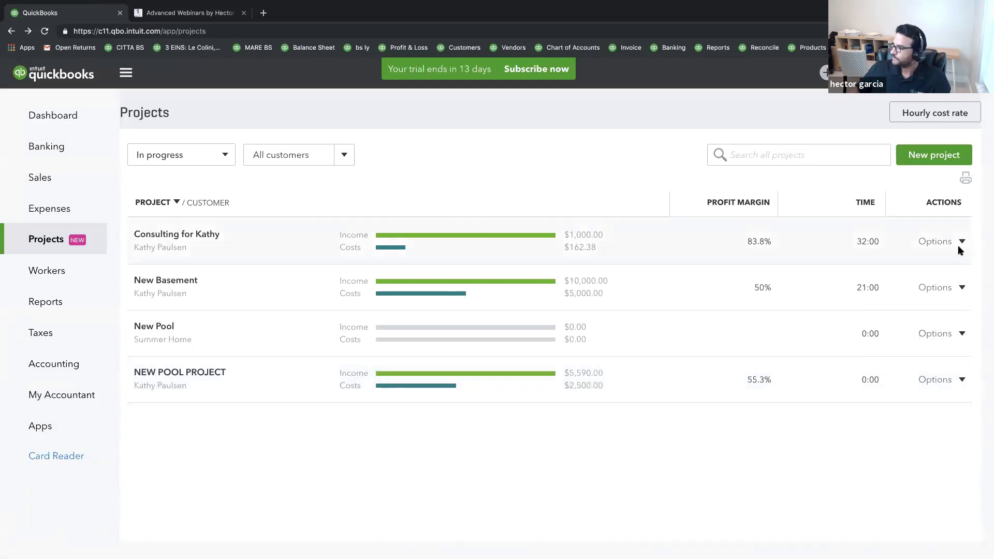
{"action": "left_click", "coordinate": [961, 288]}
{"action": "left_click", "coordinate": [932, 366]}
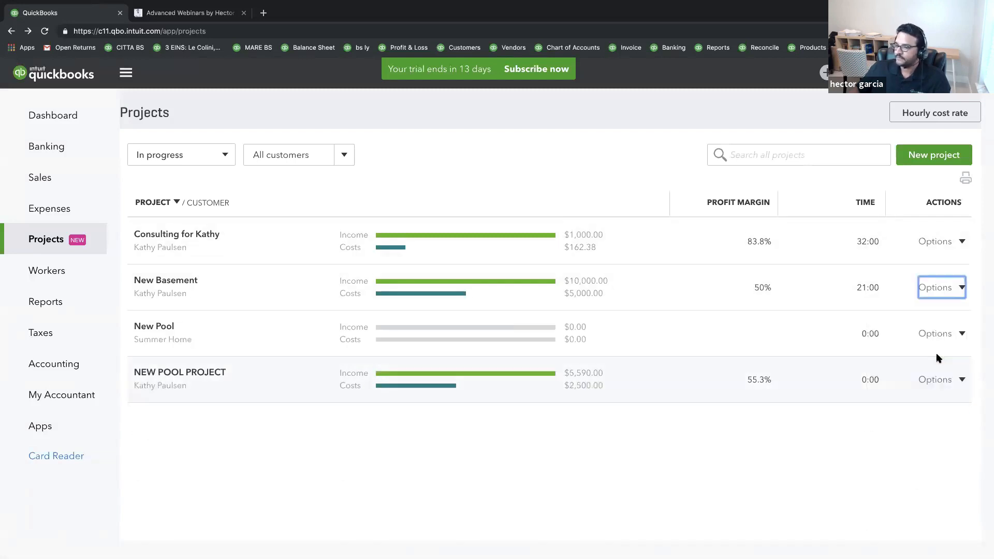
{"action": "left_click", "coordinate": [962, 242]}
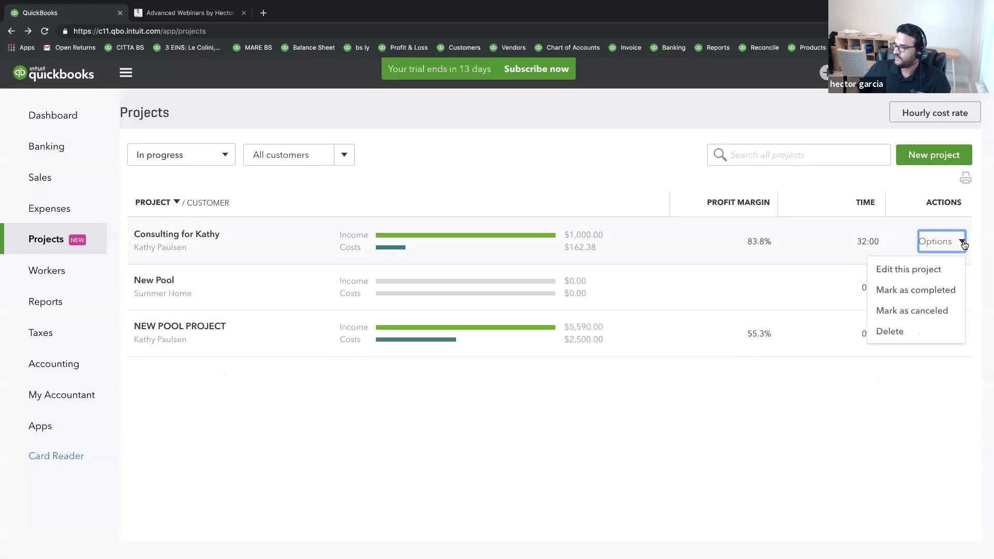
{"action": "left_click", "coordinate": [930, 312]}
{"action": "left_click", "coordinate": [961, 288]}
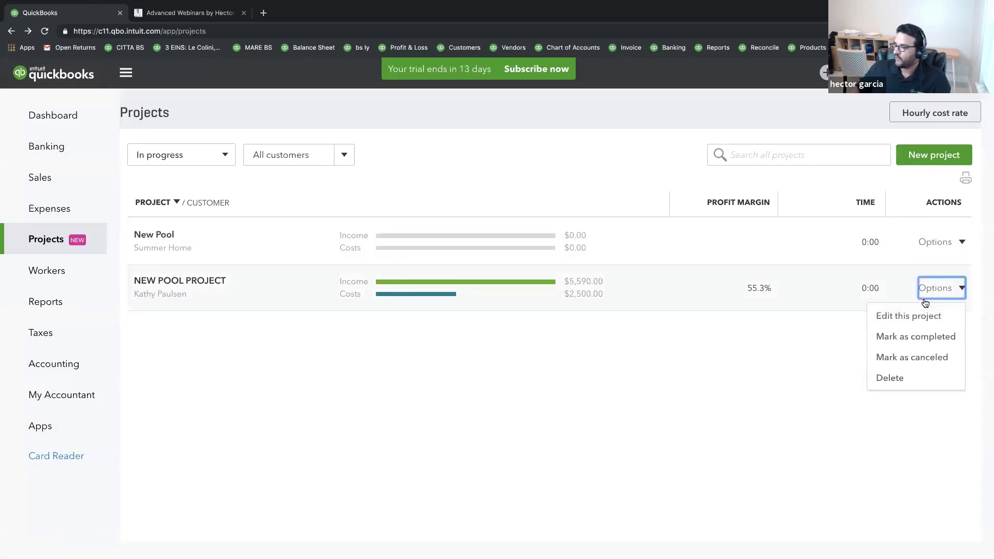
{"action": "left_click", "coordinate": [915, 357]}
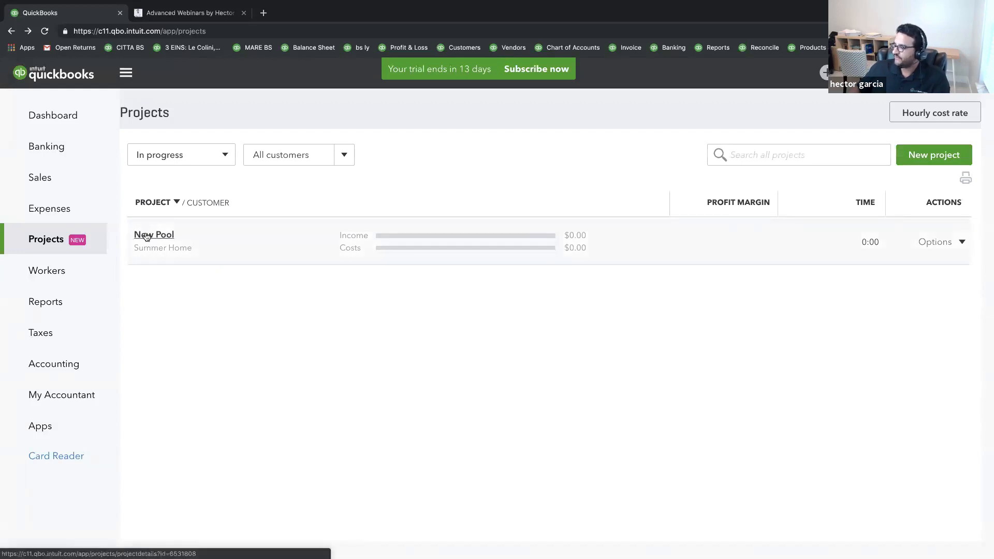
Step: View the status actions of the remaining New Pool project, and filter the projects list to Canceled
{"action": "left_click", "coordinate": [960, 243]}
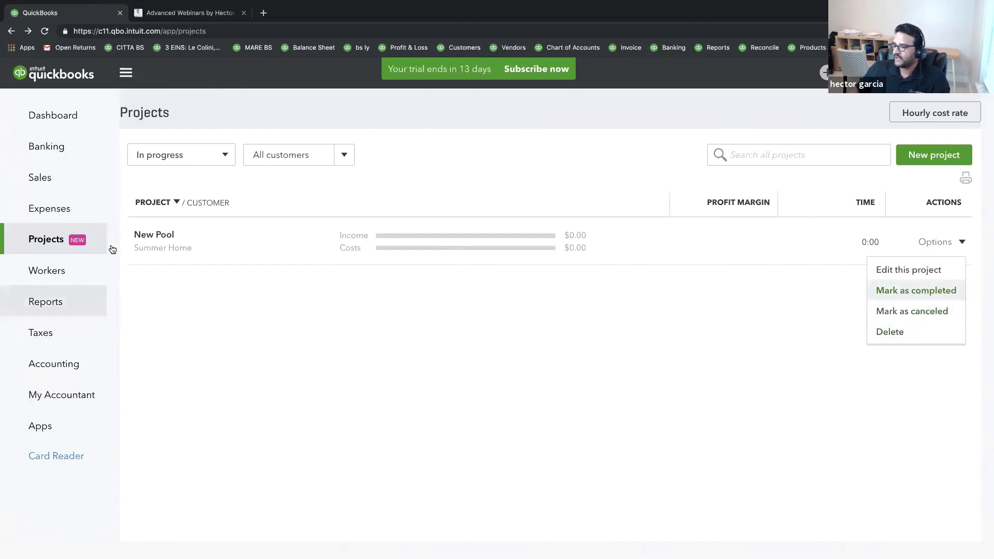
{"action": "left_click", "coordinate": [216, 154]}
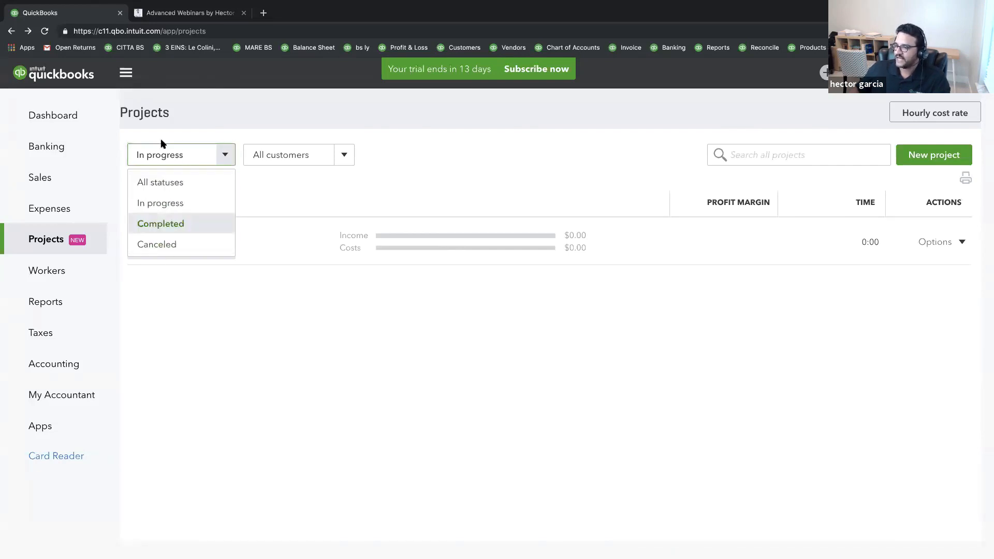
{"action": "left_click", "coordinate": [163, 246]}
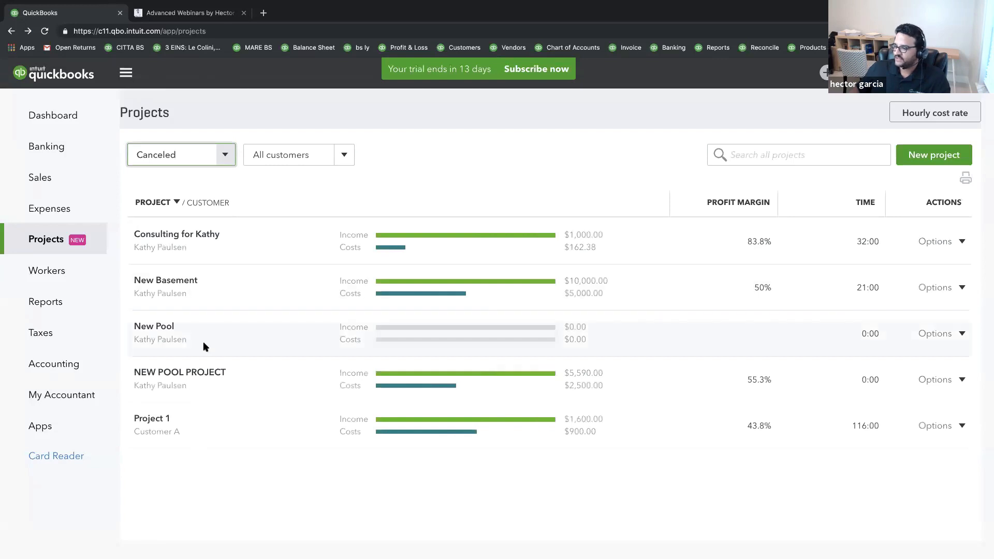
Step: Filter the projects list to Completed to check for finished projects, and switch the status filter back to In progress
{"action": "left_click", "coordinate": [225, 155]}
{"action": "left_click", "coordinate": [158, 224]}
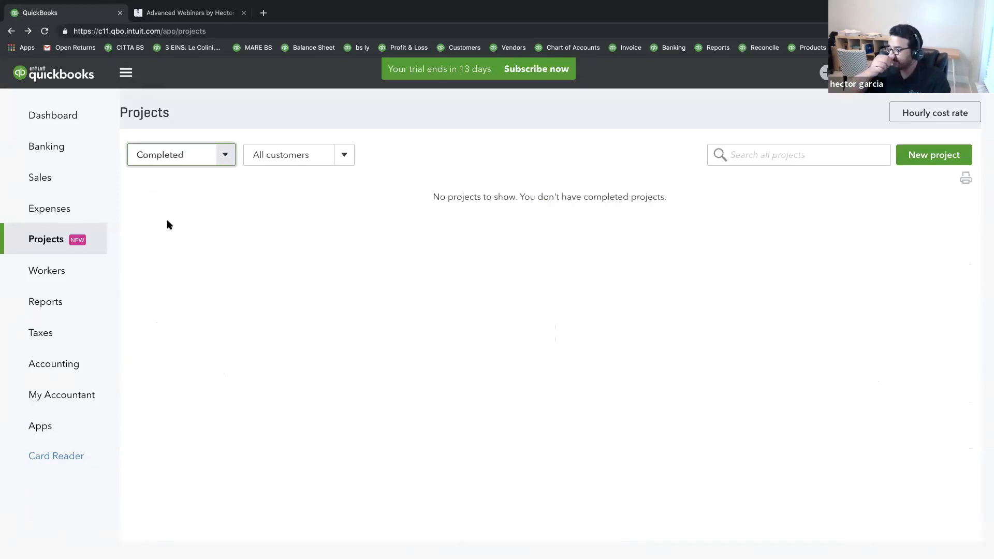
{"action": "left_click", "coordinate": [225, 162]}
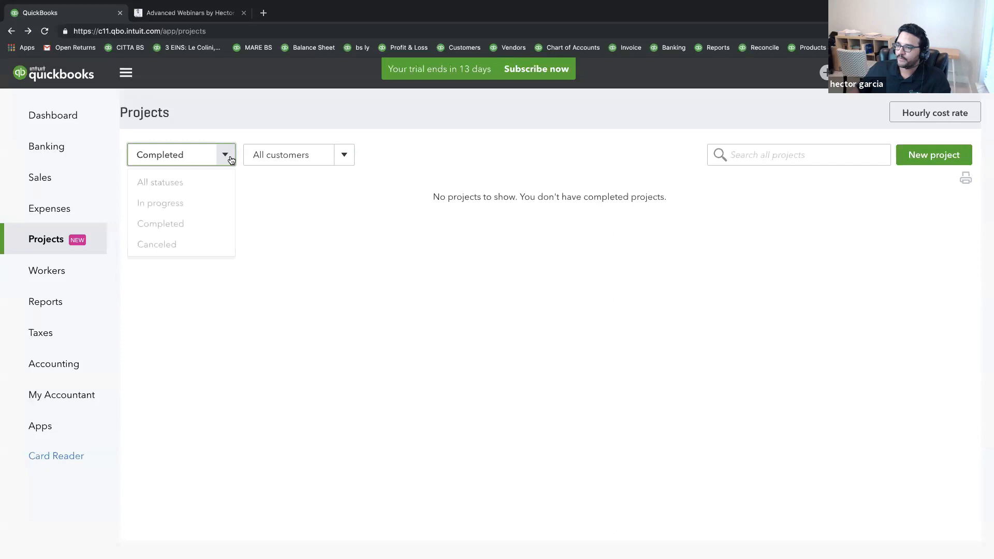
{"action": "left_click", "coordinate": [177, 205]}
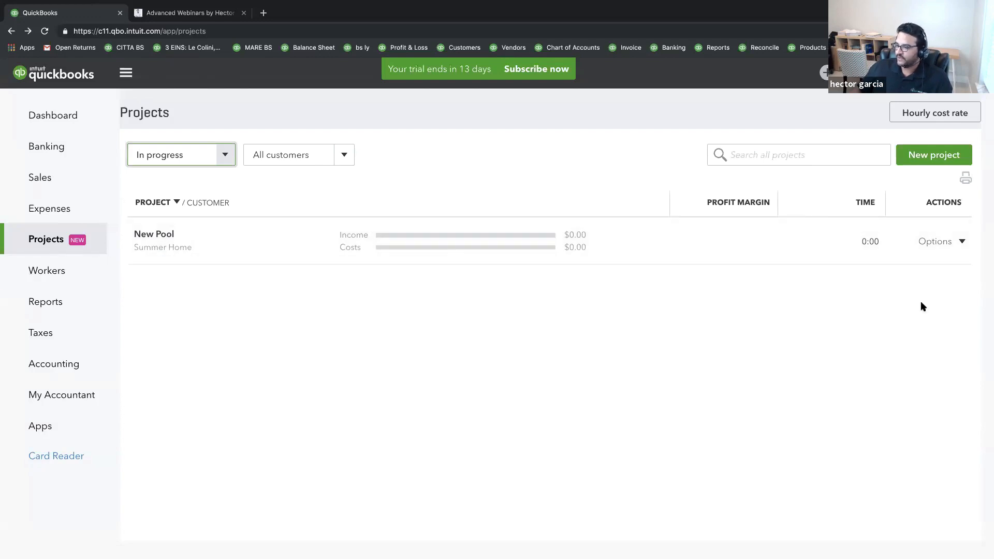
Step: Open Summer Home's New Pool project and show the transaction types that can be added to it
{"action": "left_click", "coordinate": [963, 242]}
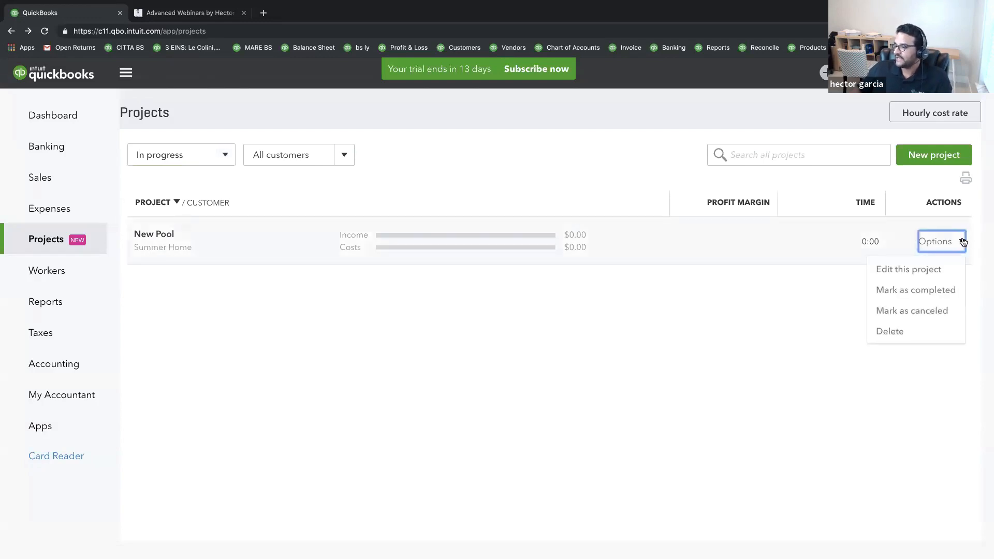
{"action": "left_click", "coordinate": [149, 235]}
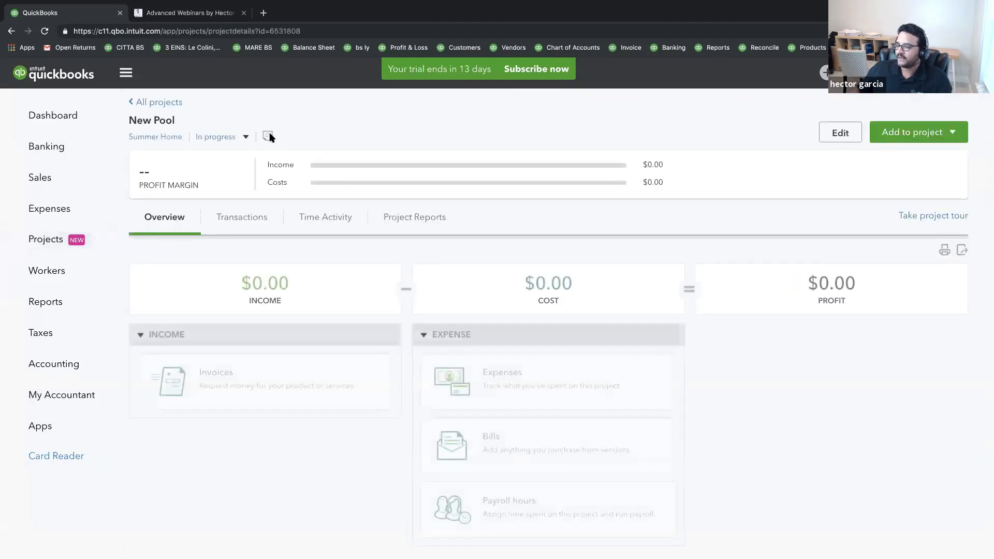
{"action": "left_click", "coordinate": [956, 130]}
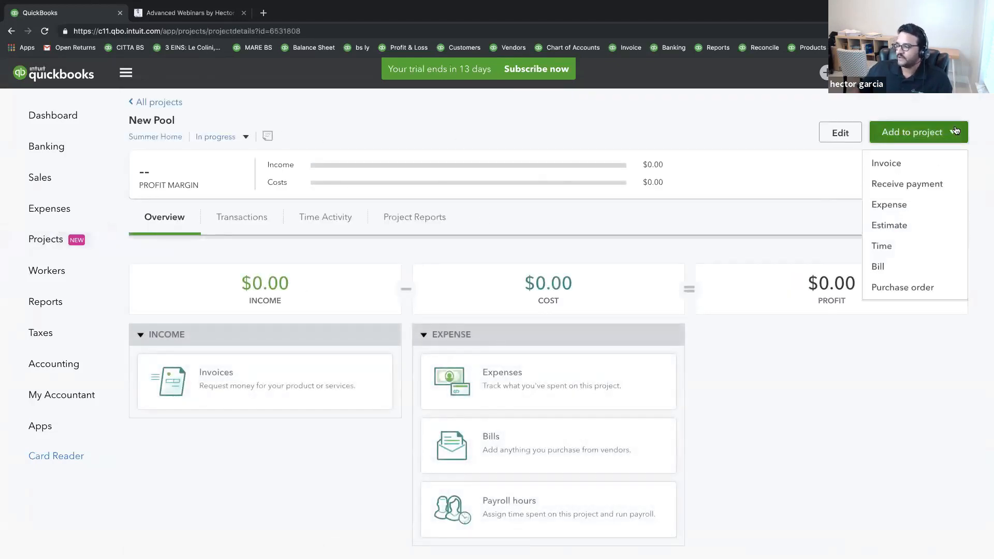